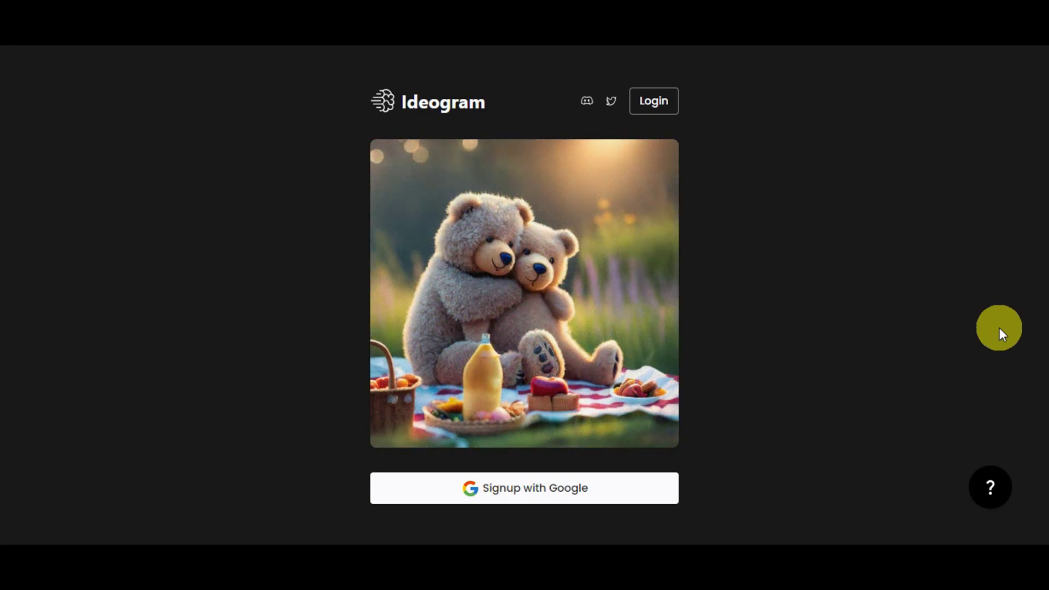
# Sign up with the Google account and look over the trending images on the home page
pyautogui.click(594, 500)
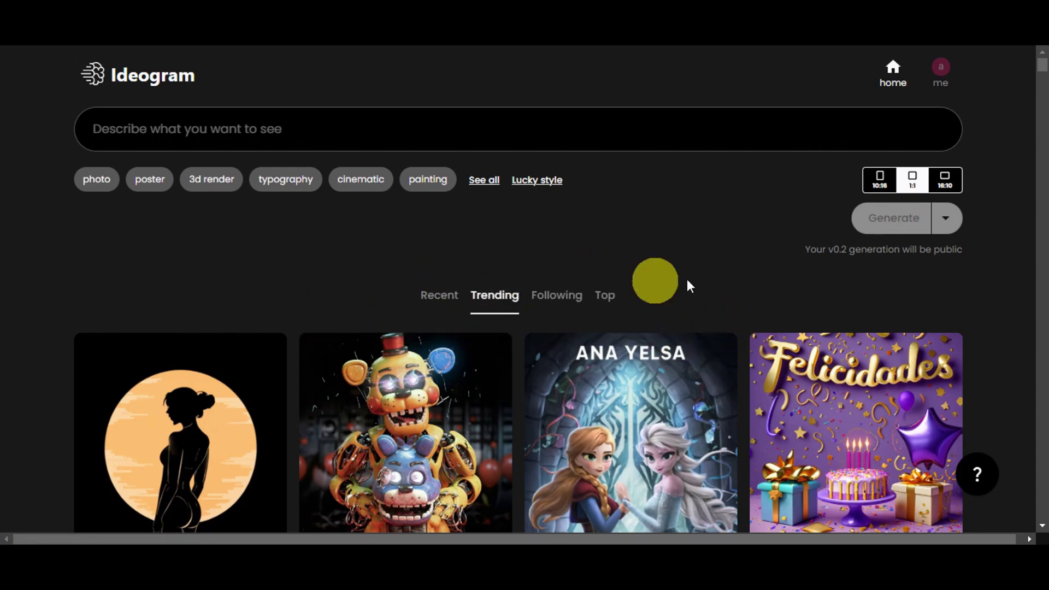
pyautogui.scroll(-2, 854, 288)
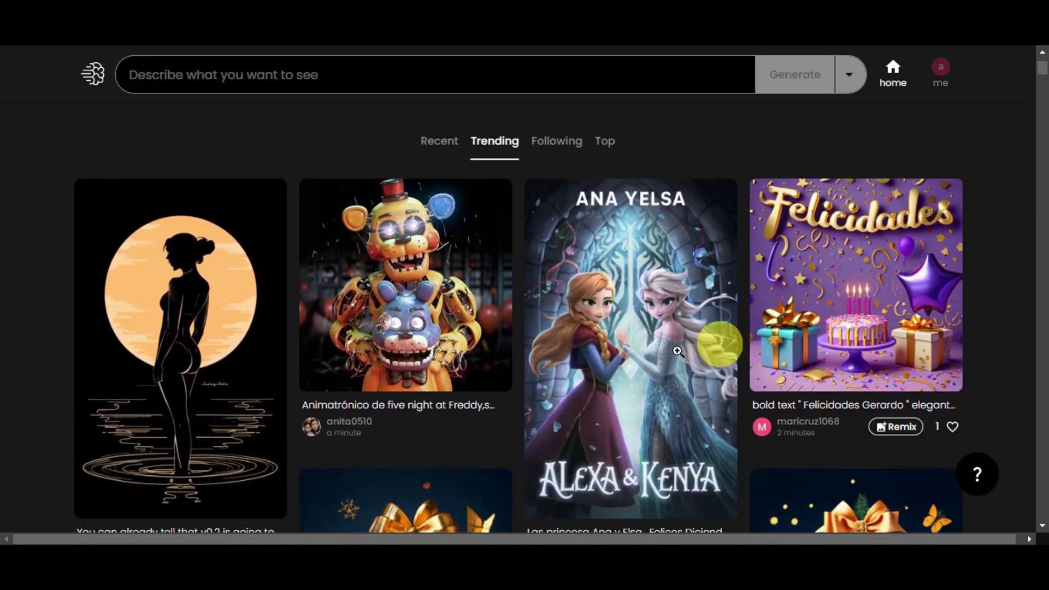
pyautogui.scroll(1, 614, 385)
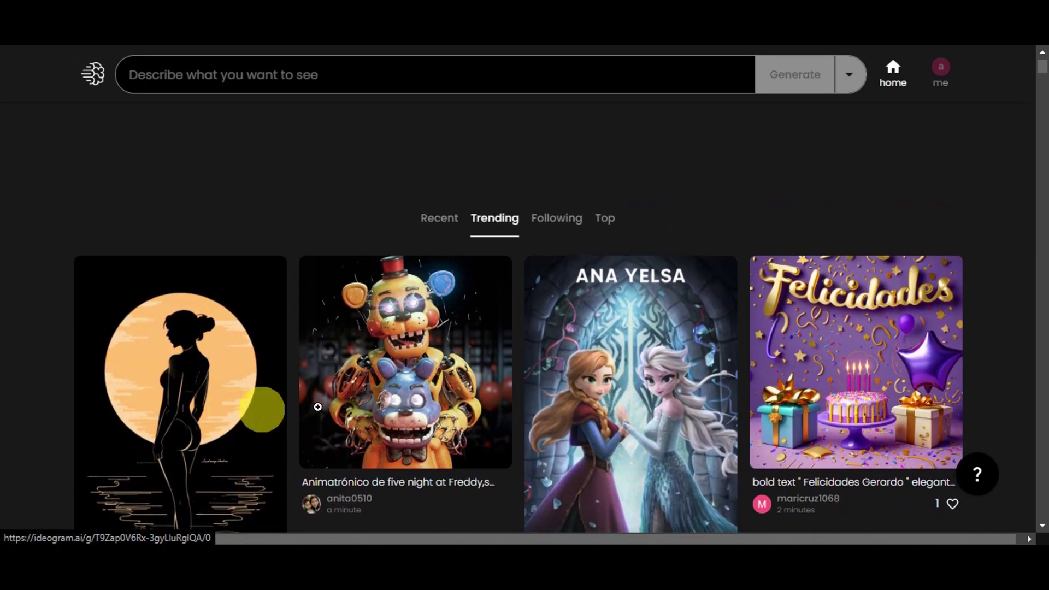
pyautogui.scroll(-1, 914, 390)
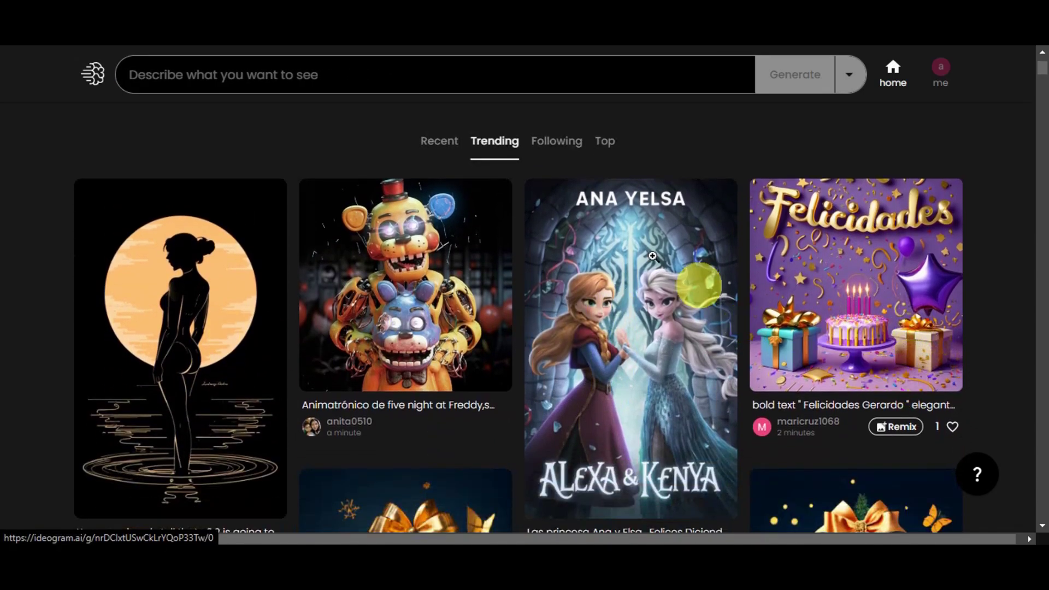
# Look through the Recent, Following and Top image feeds and return to the Trending feed
pyautogui.click(431, 147)
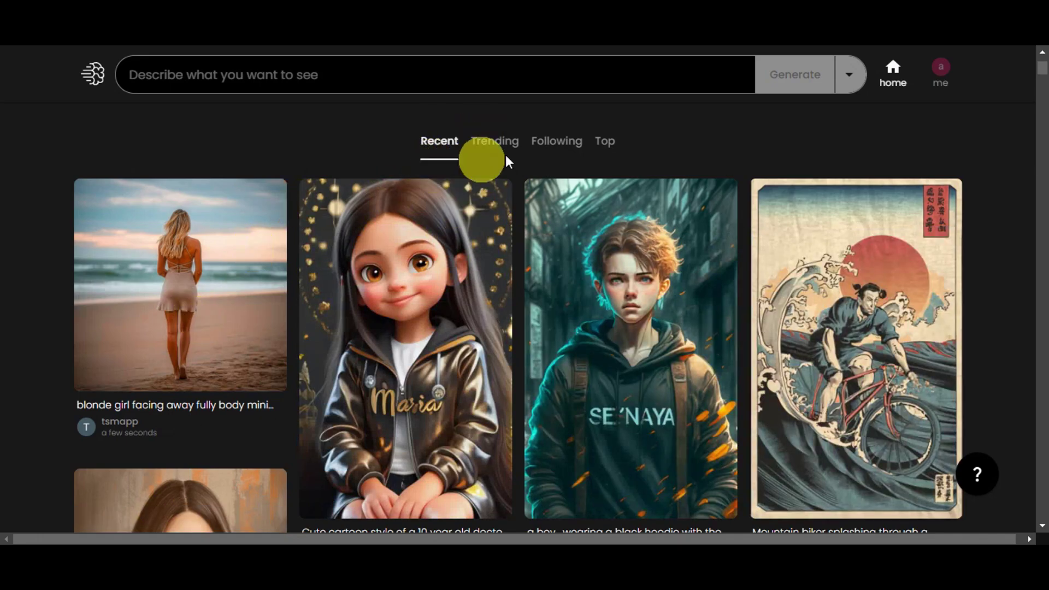
pyautogui.click(555, 151)
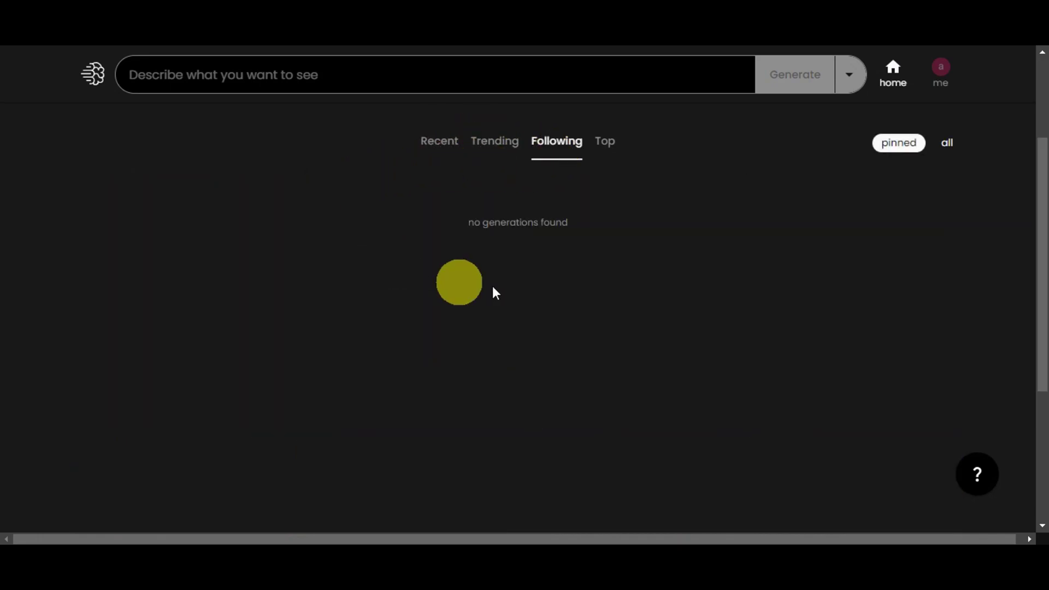
pyautogui.click(605, 154)
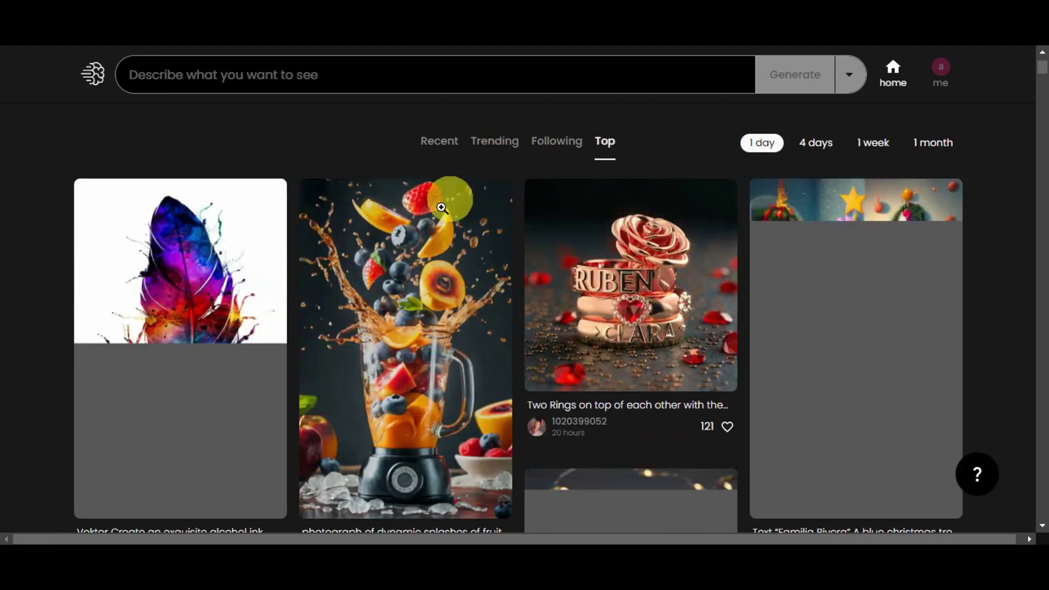
pyautogui.click(494, 154)
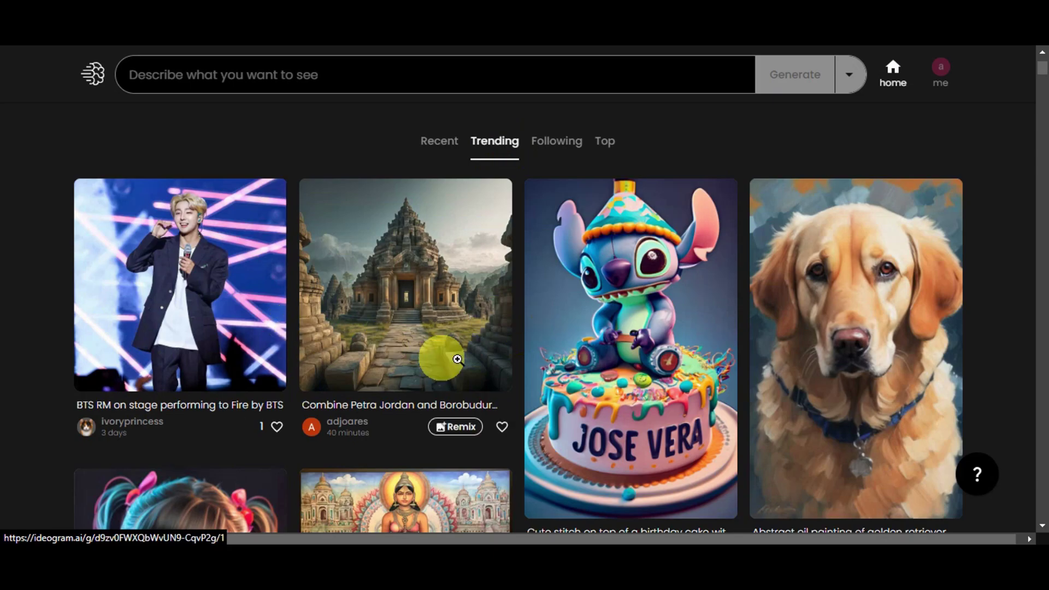
# Browse the Trending feed for example images, including designs with stylised name lettering
pyautogui.scroll(-5, 465, 338)
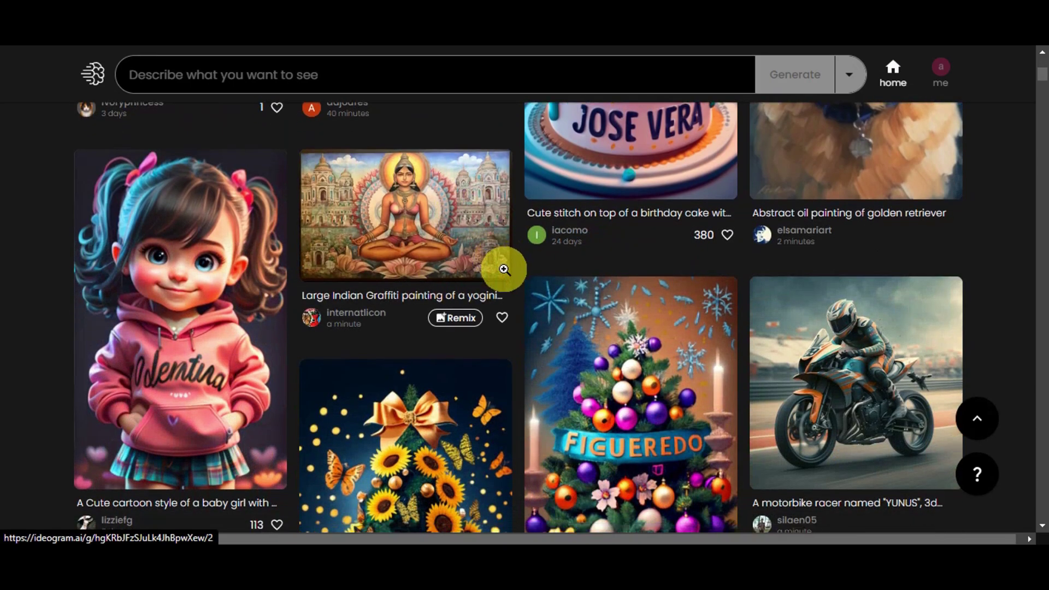
pyautogui.scroll(-12, 504, 269)
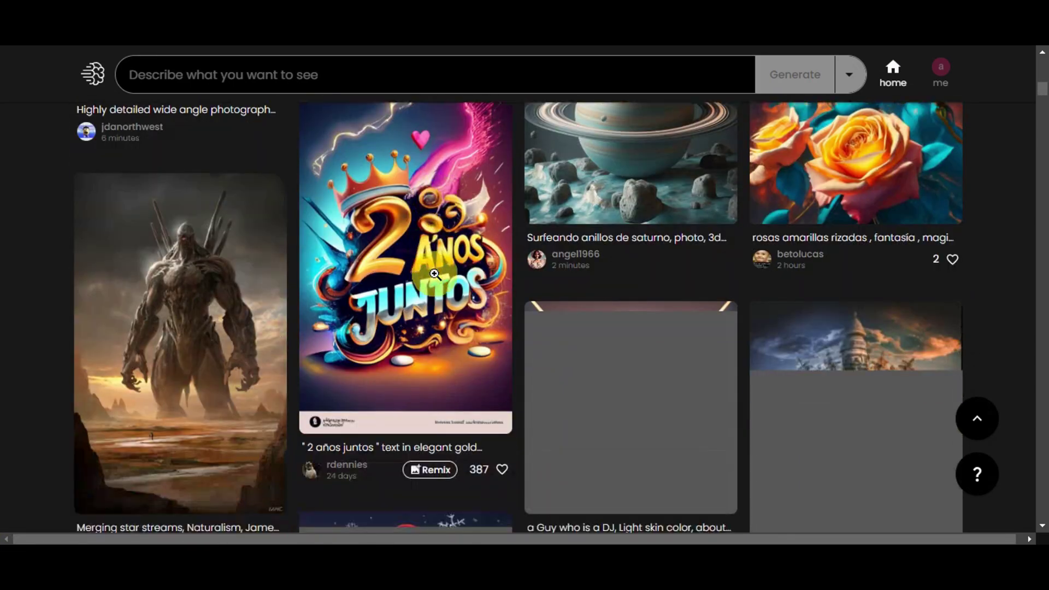
pyautogui.scroll(-12, 434, 274)
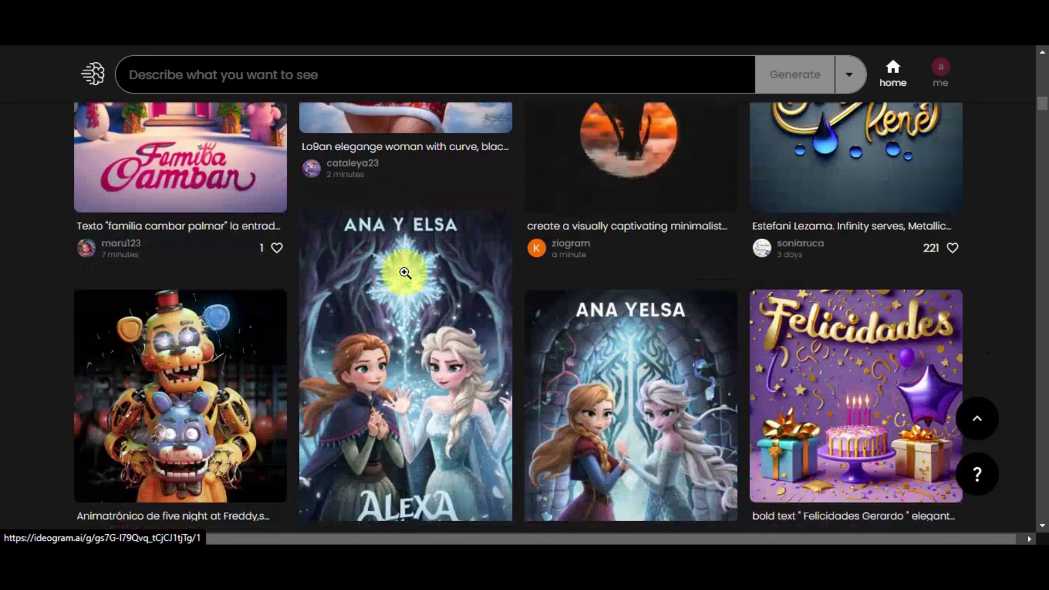
pyautogui.scroll(-15, 405, 272)
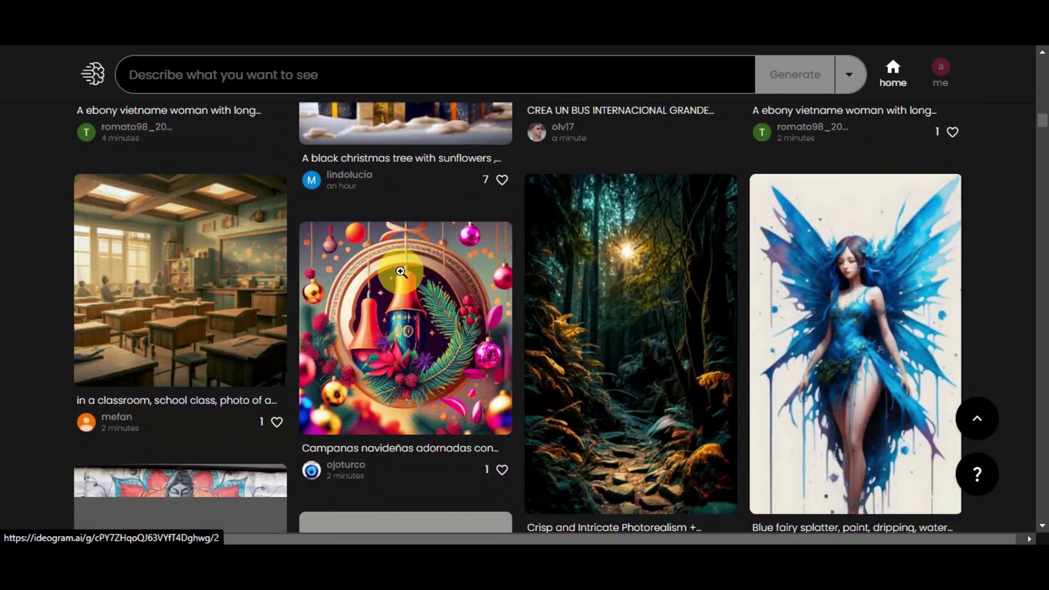
pyautogui.scroll(5, 402, 273)
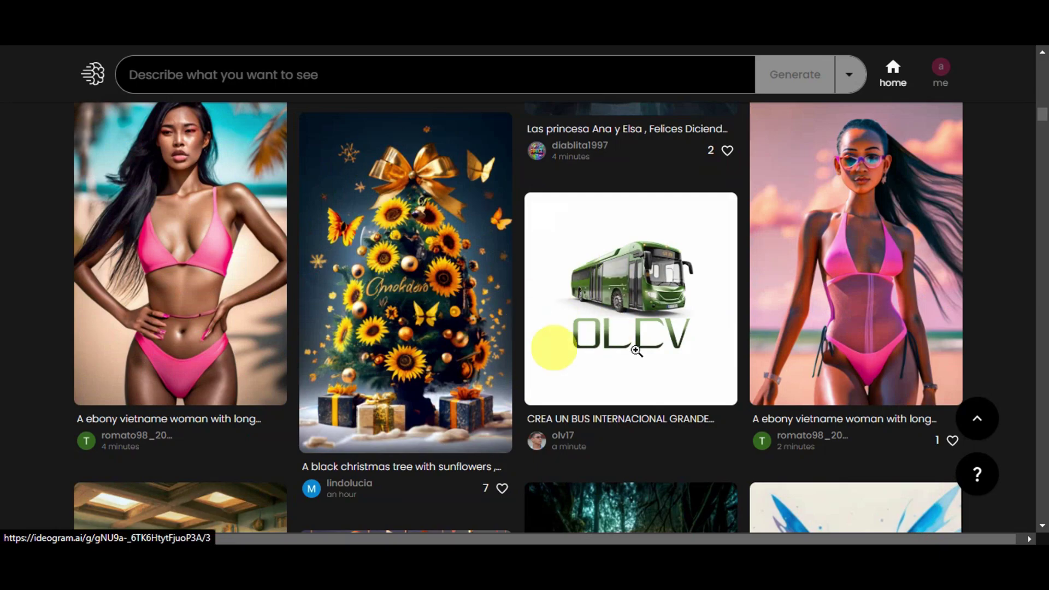
pyautogui.scroll(-9, 604, 242)
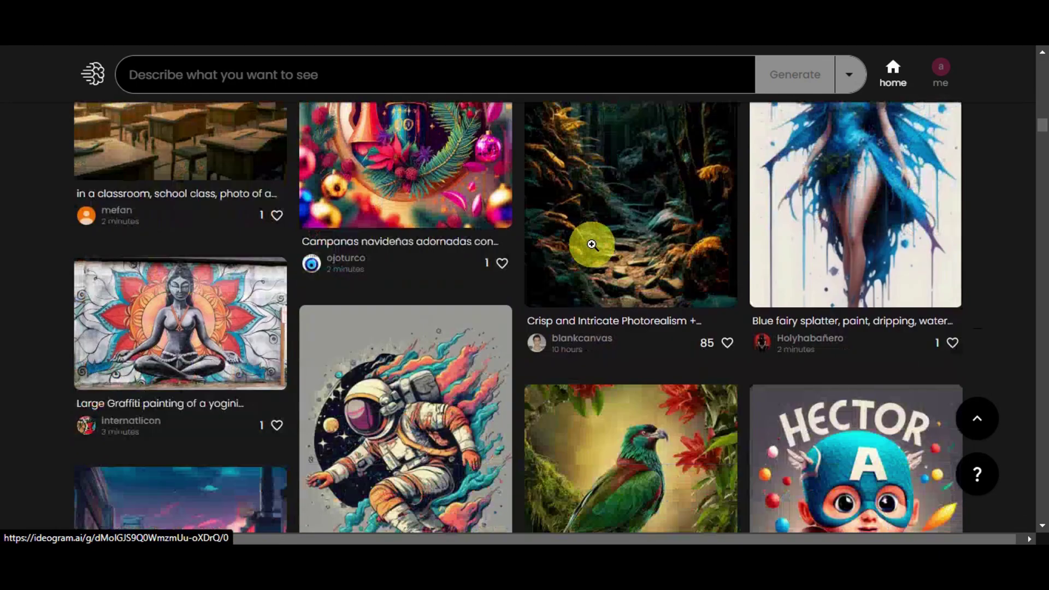
pyautogui.scroll(-3, 585, 245)
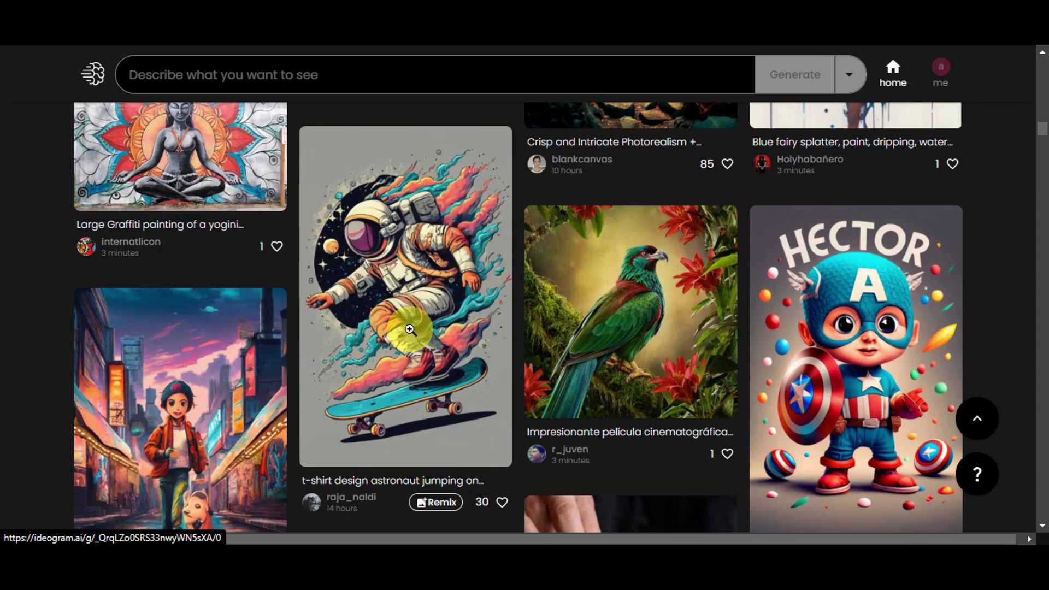
pyautogui.scroll(-10, 409, 330)
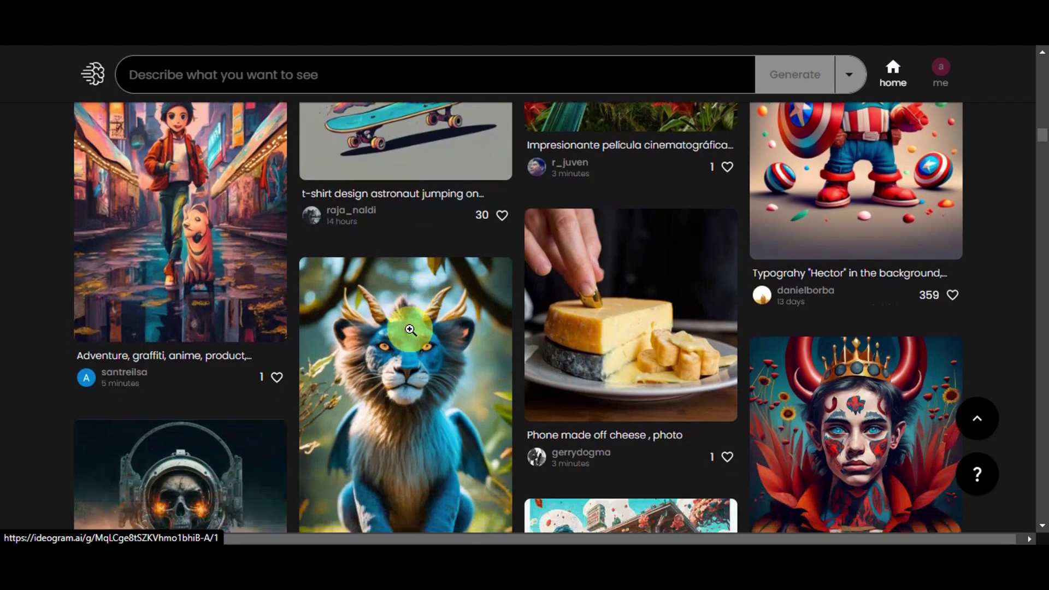
pyautogui.scroll(-3, 422, 320)
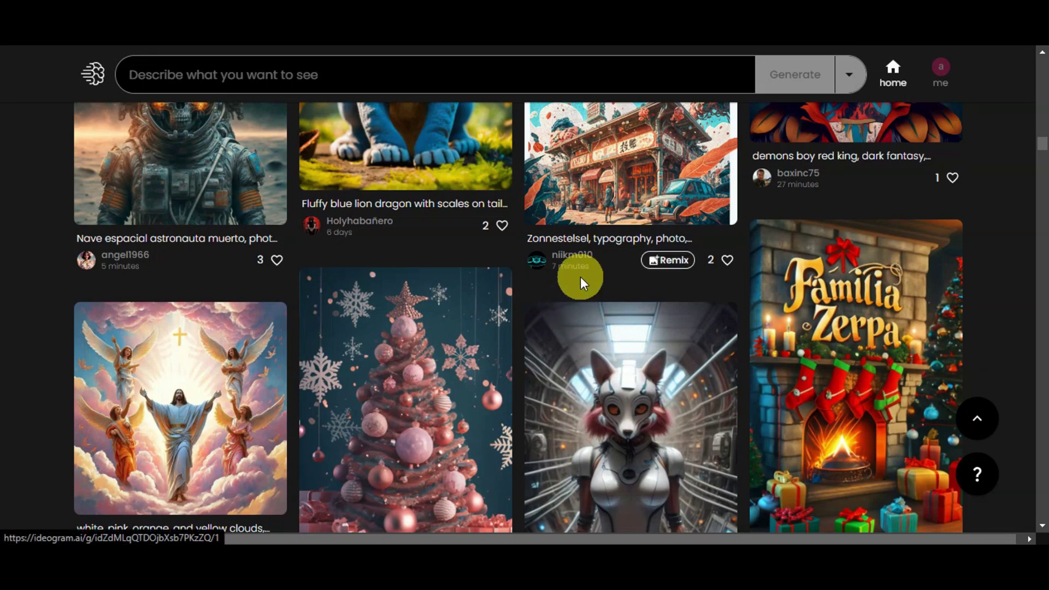
pyautogui.scroll(-3, 582, 278)
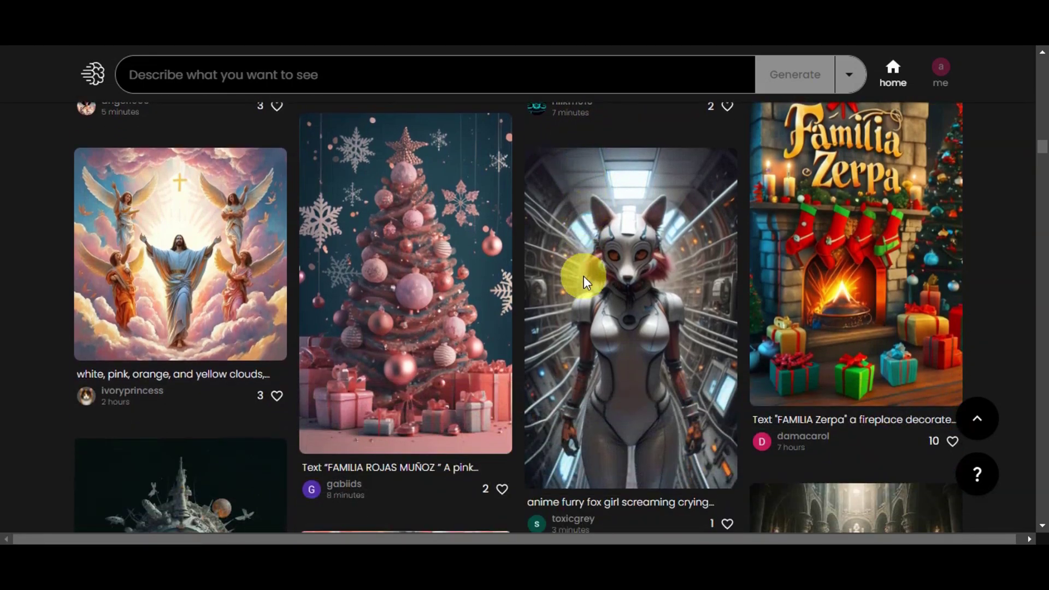
pyautogui.scroll(-10, 584, 276)
pyautogui.scroll(-14, 584, 276)
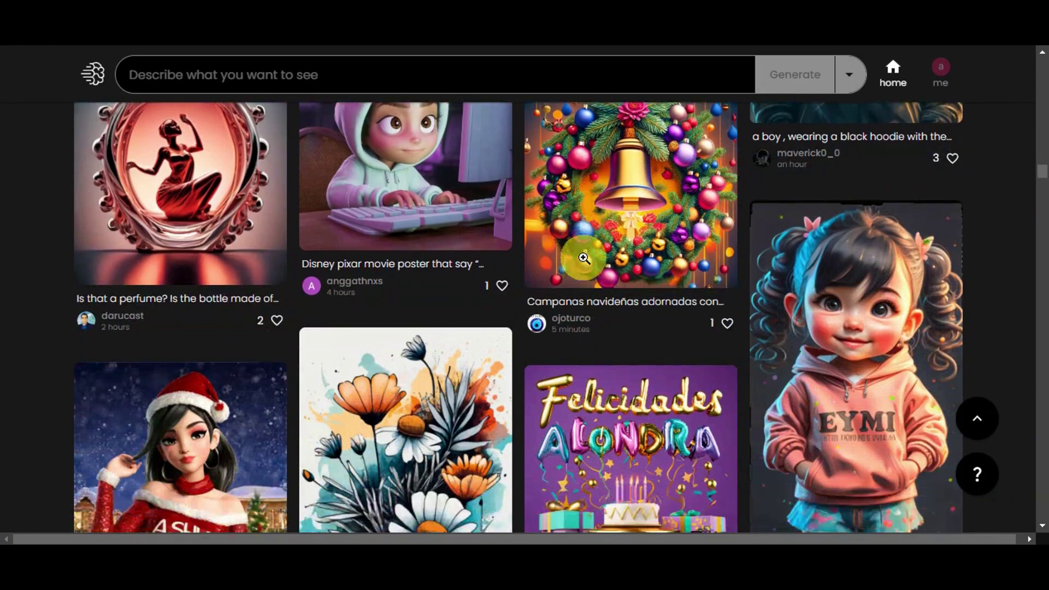
pyautogui.scroll(-13, 584, 257)
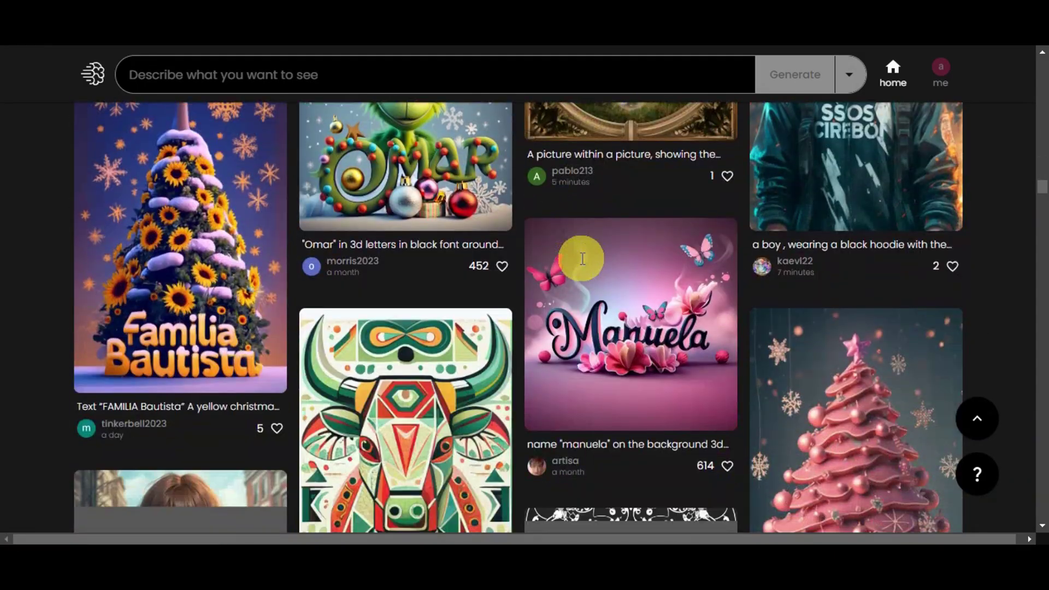
pyautogui.scroll(-3, 582, 258)
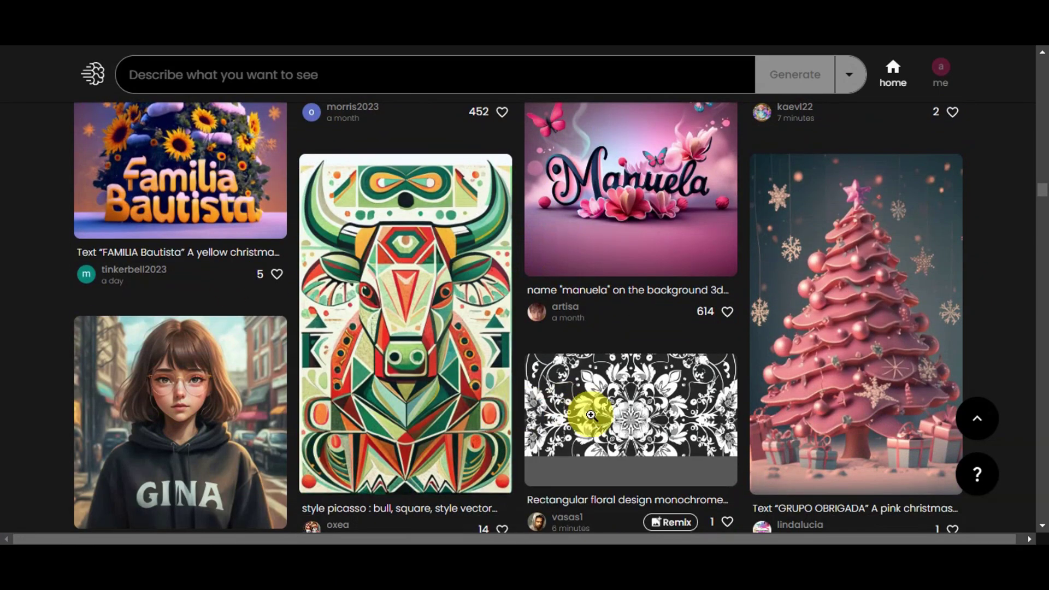
pyautogui.scroll(1, 573, 404)
# Open the pink 3D "manuela" lettering image with flowers and butterflies and examine its prompt
pyautogui.click(595, 259)
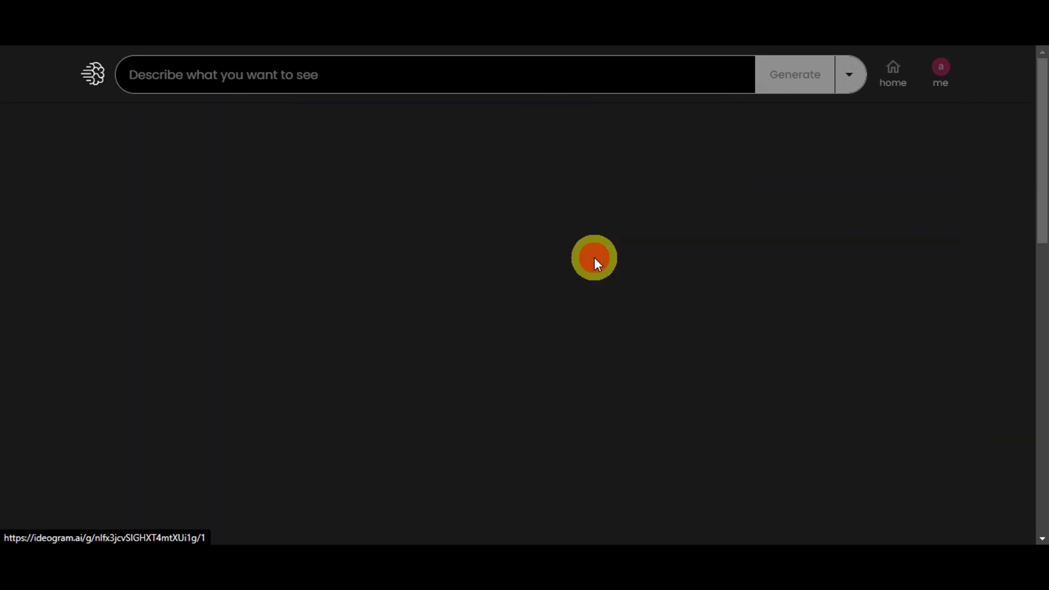
pyautogui.scroll(-3, 633, 222)
pyautogui.scroll(2, 623, 260)
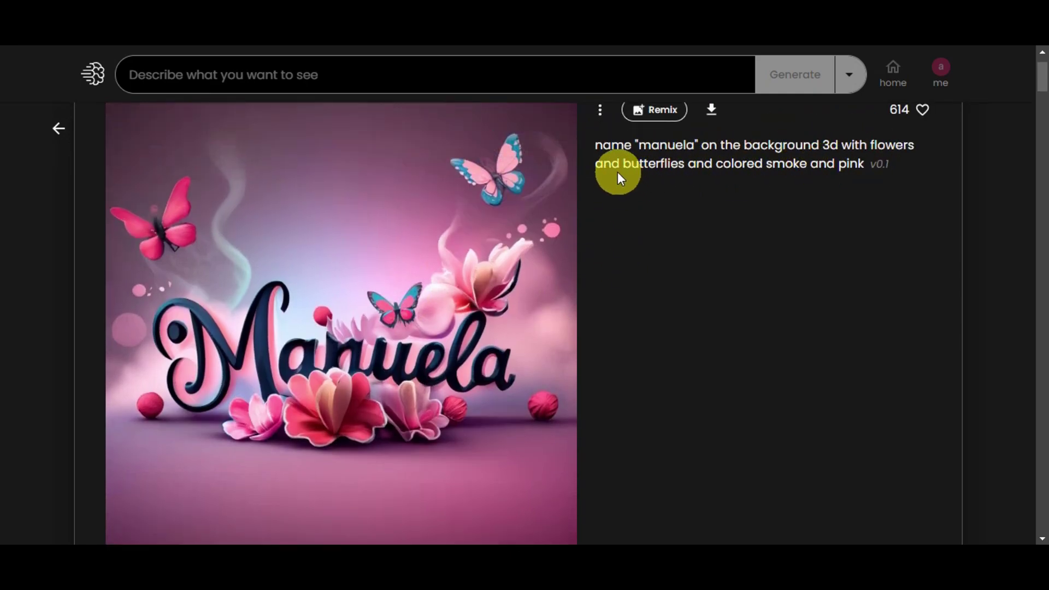
pyautogui.scroll(-4, 421, 276)
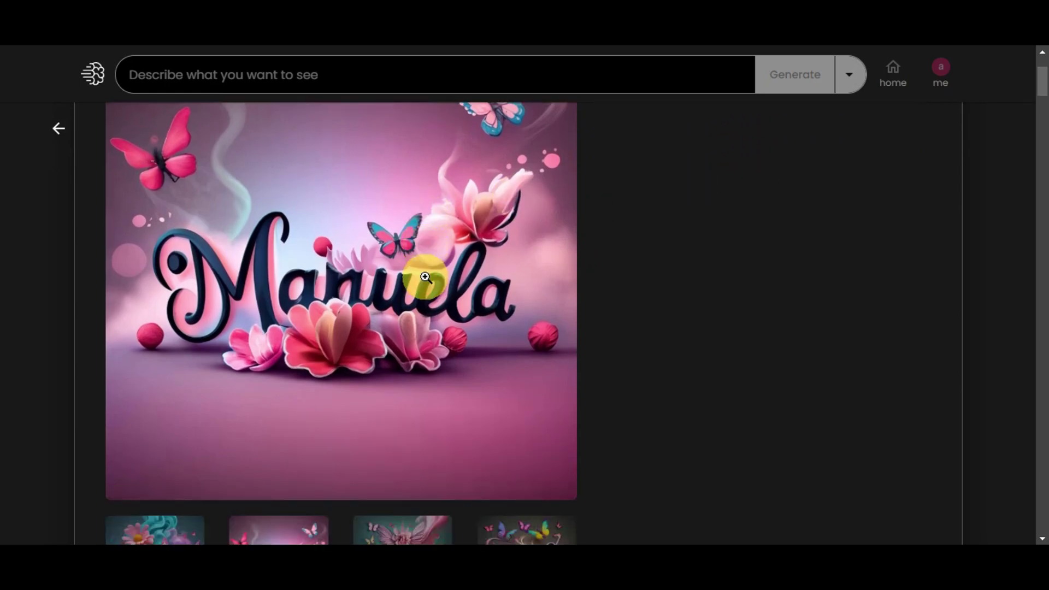
# View the variations of the "manuela" image and select the first one, with teal smoke and a pink rose
pyautogui.click(182, 411)
pyautogui.scroll(-4, 319, 396)
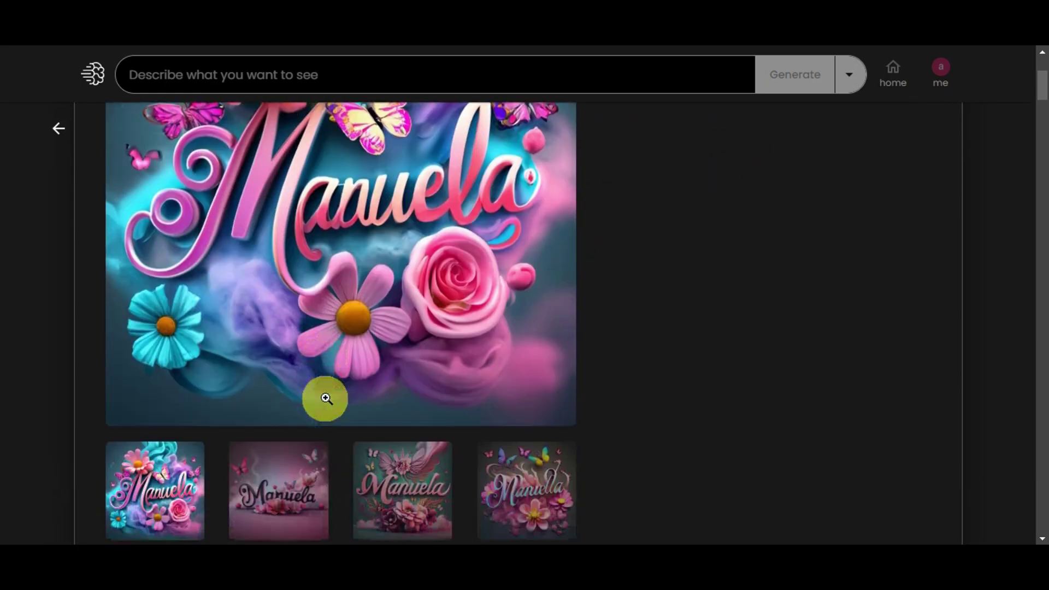
pyautogui.click(402, 392)
pyautogui.scroll(-4, 469, 418)
pyautogui.click(499, 368)
pyautogui.scroll(-4, 291, 410)
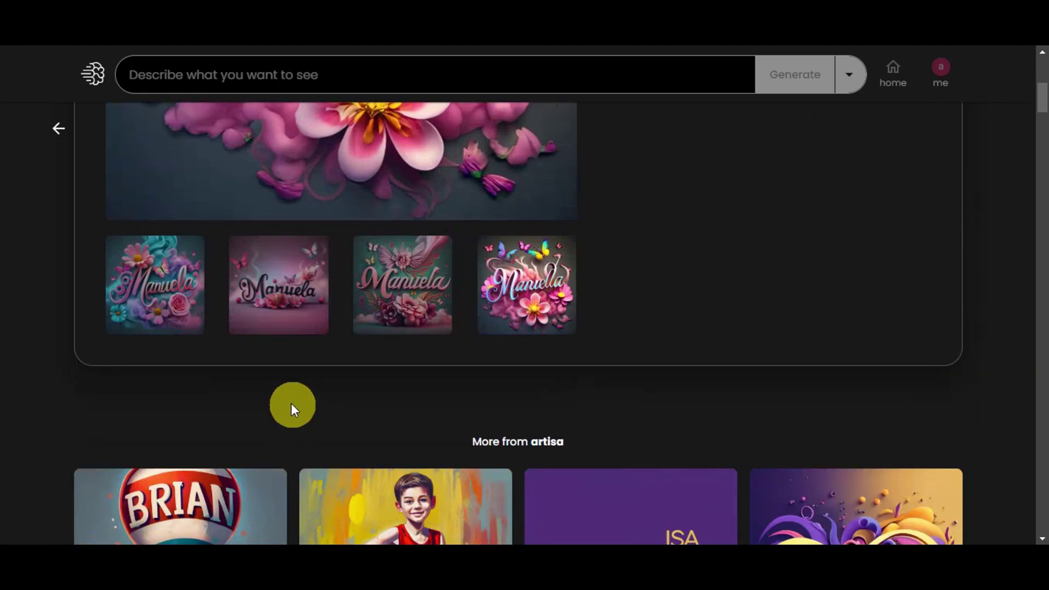
pyautogui.click(168, 304)
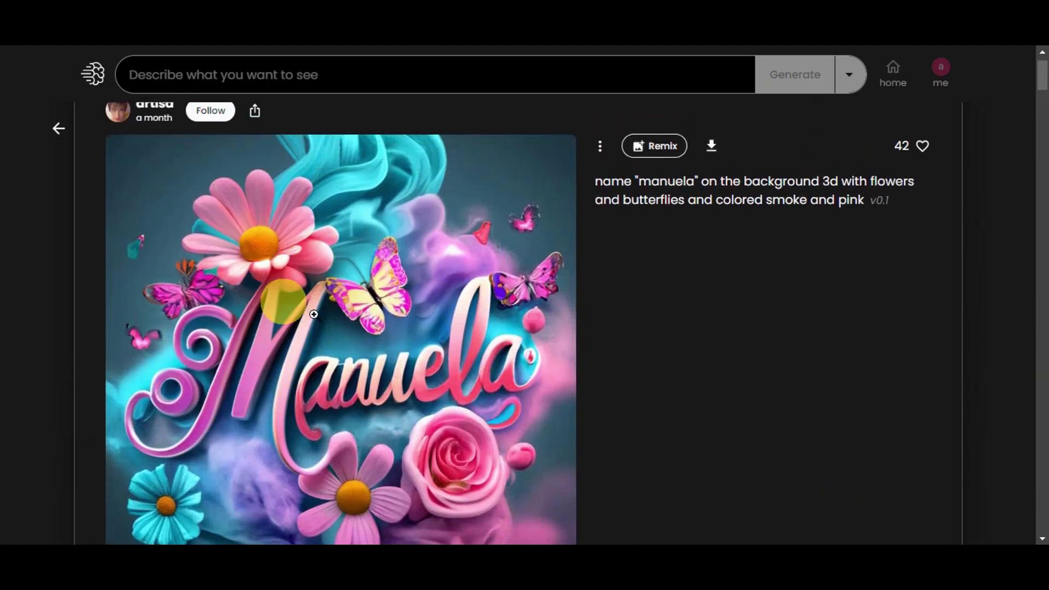
# Examine the additional options available for the selected image variation and close them
pyautogui.scroll(1, 314, 222)
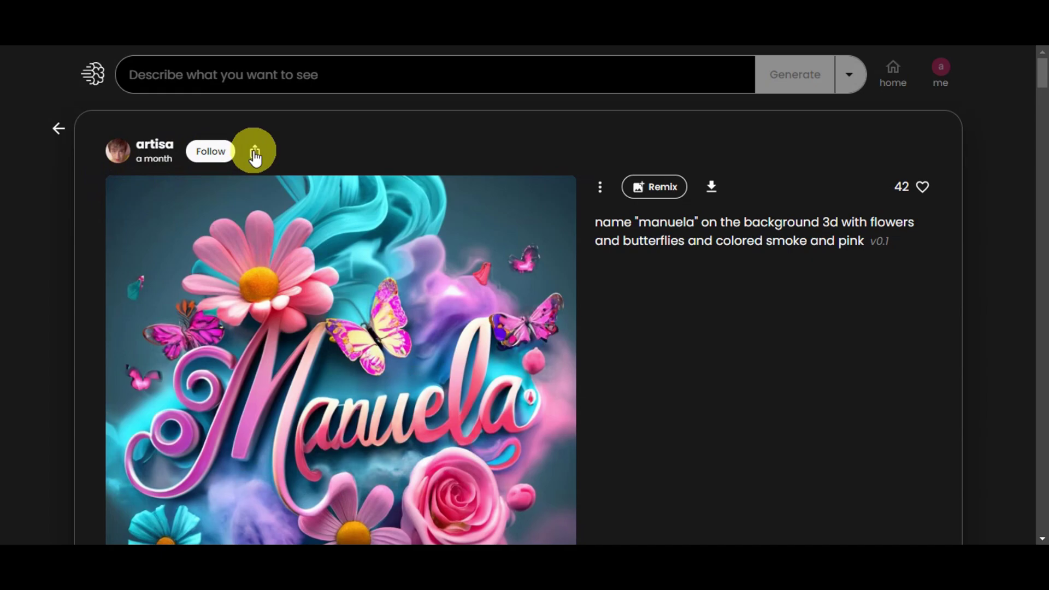
pyautogui.click(601, 188)
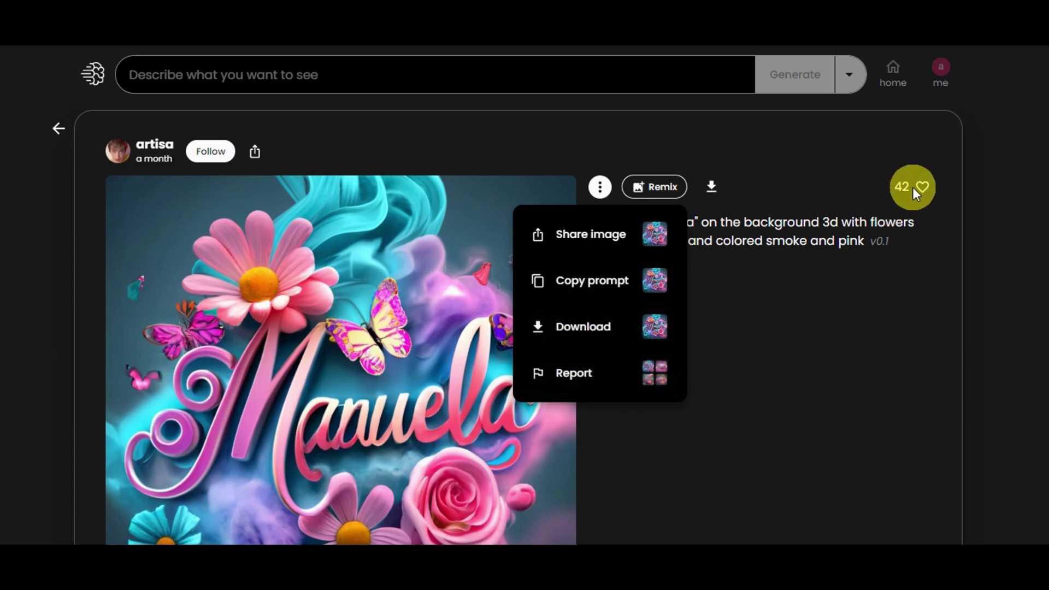
pyautogui.click(892, 248)
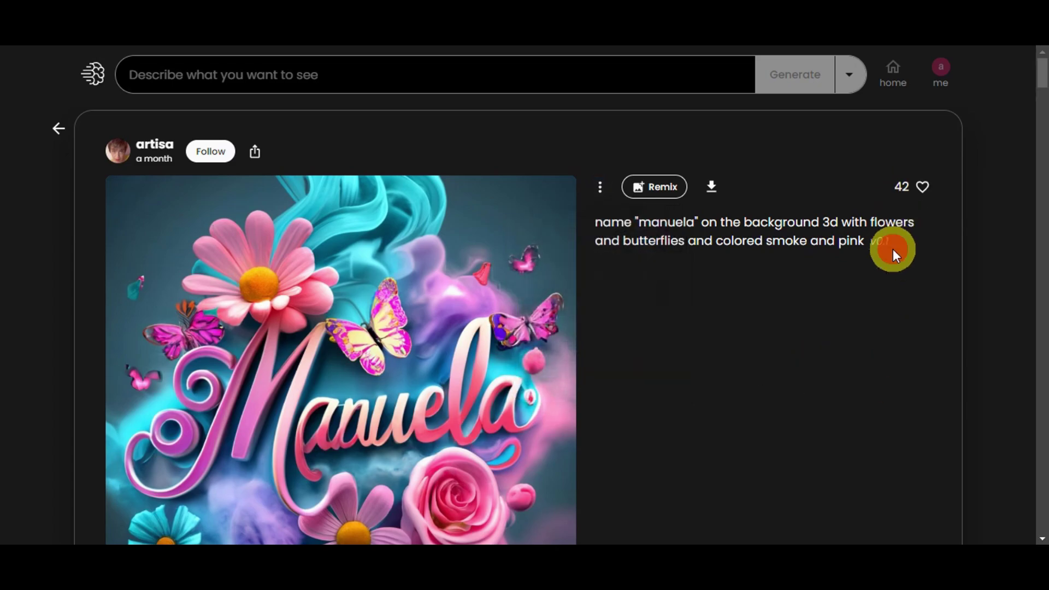
# Set up a remix of the selected image with "Faith" as the name in the prompt and the typography style
pyautogui.click(650, 191)
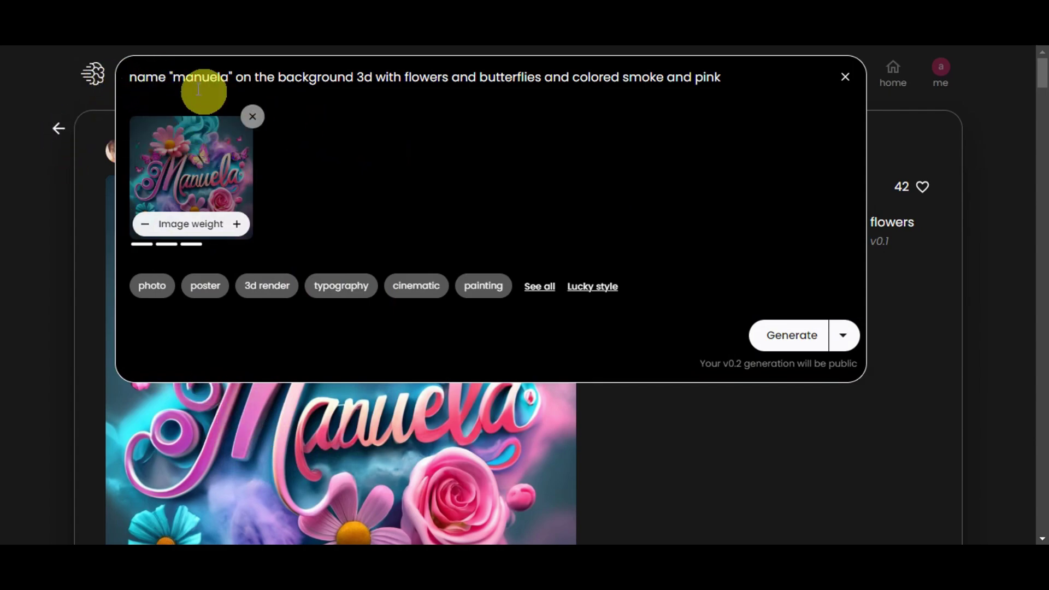
pyautogui.moveTo(228, 77); pyautogui.dragTo(173, 76)
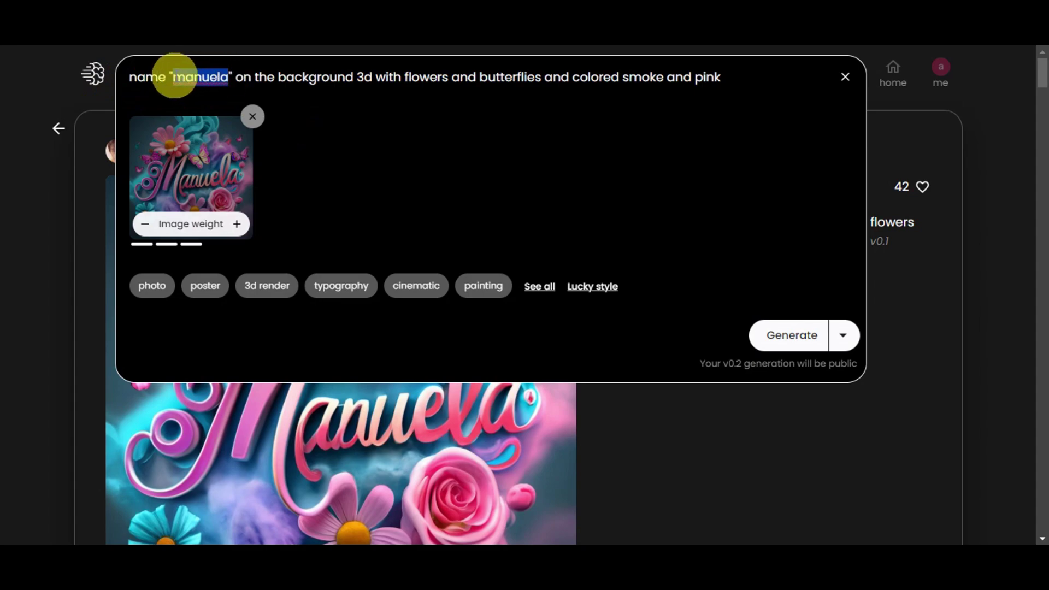
pyautogui.press('BackSpace')
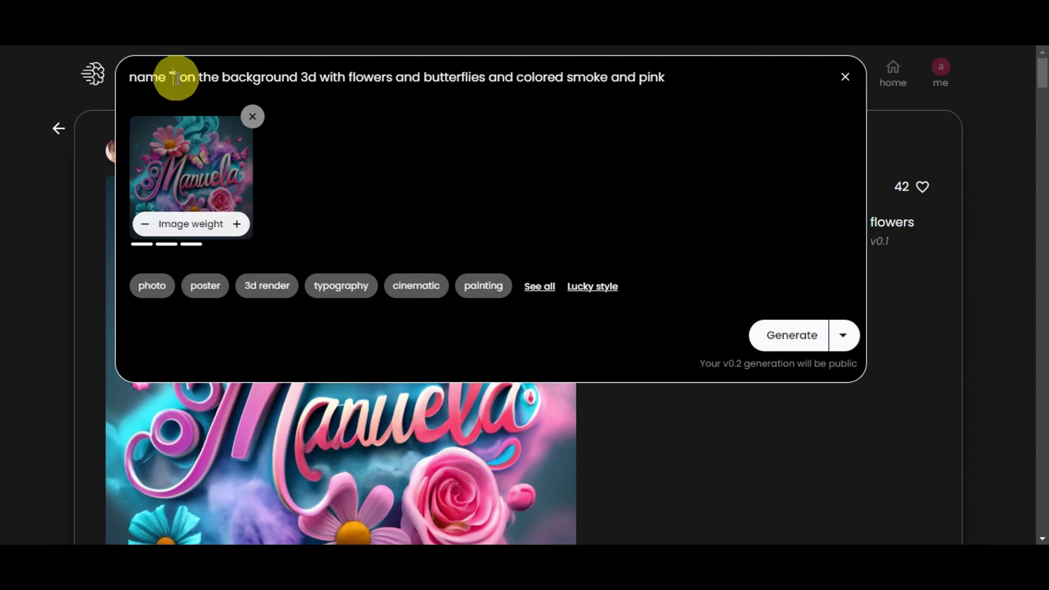
pyautogui.write('Faith')
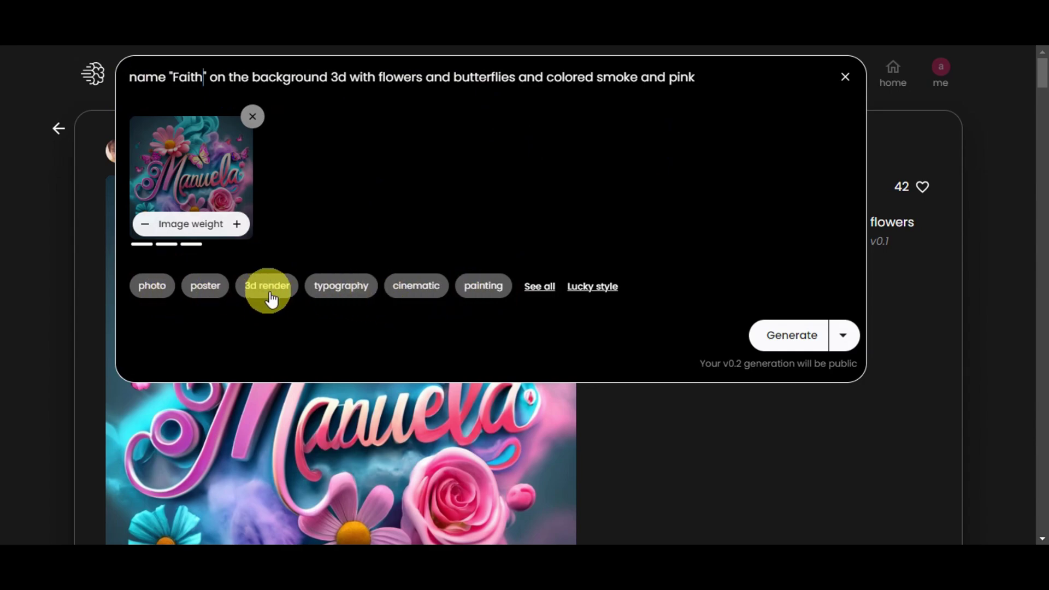
pyautogui.click(327, 287)
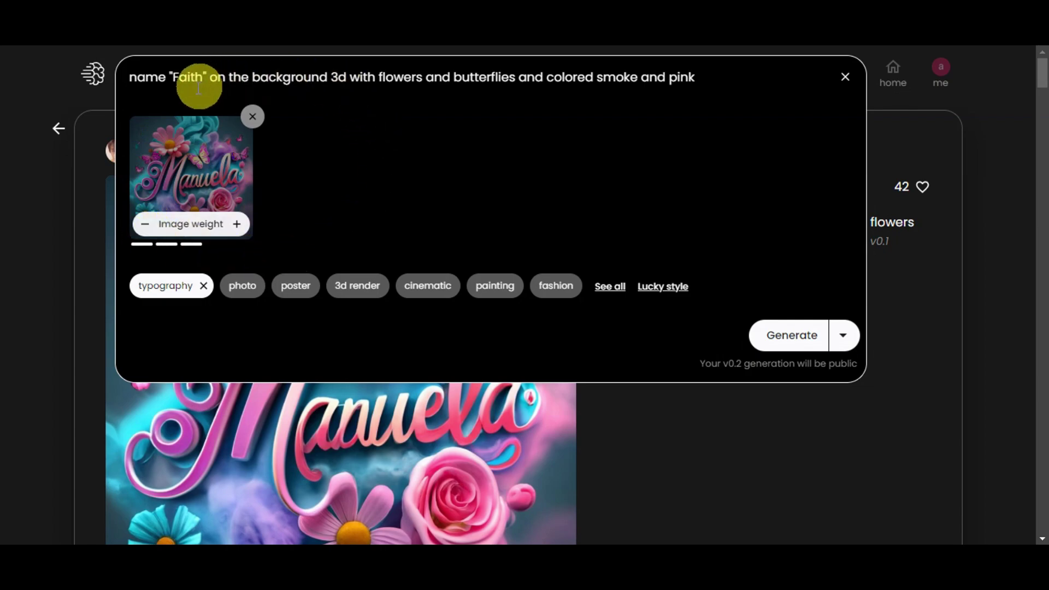
# Lower the reference image's weight by one level and generate the "Faith" remix
pyautogui.click(147, 227)
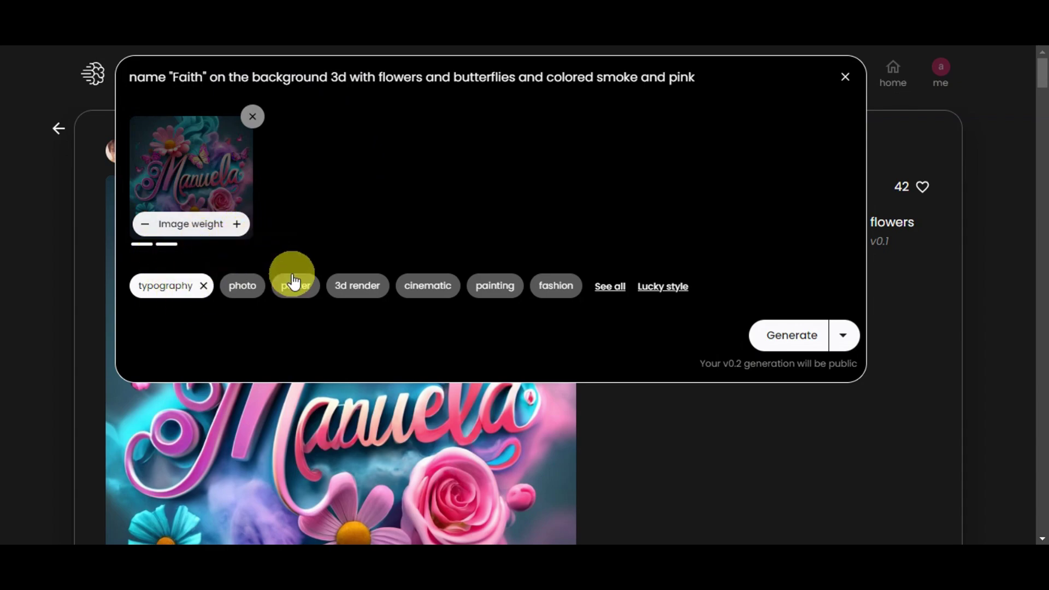
pyautogui.click(774, 334)
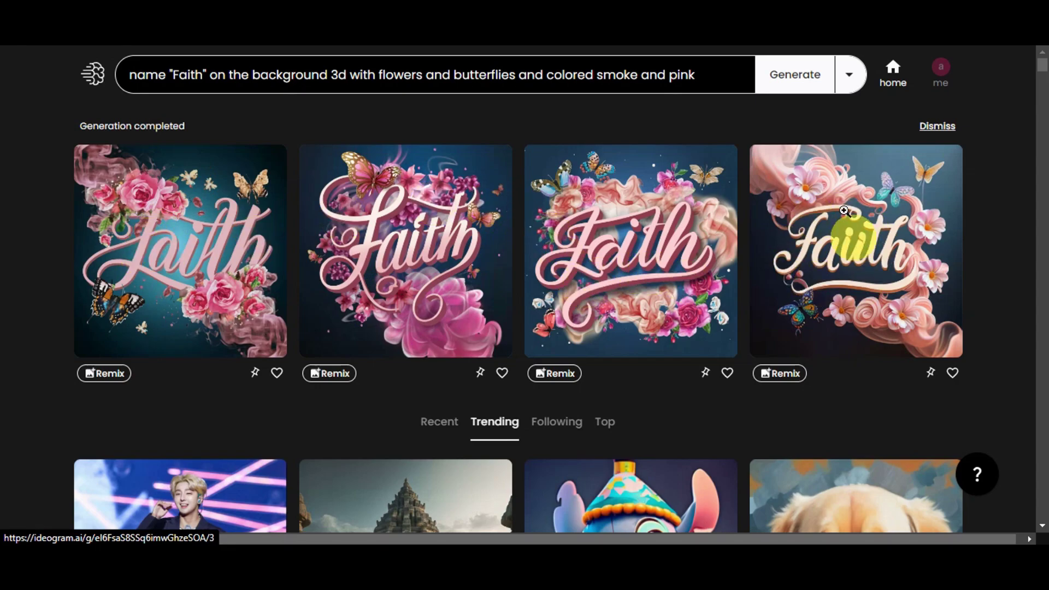
# Examine the second generated "Faith" image and its prompt, and browse the trending images below the results
pyautogui.click(408, 275)
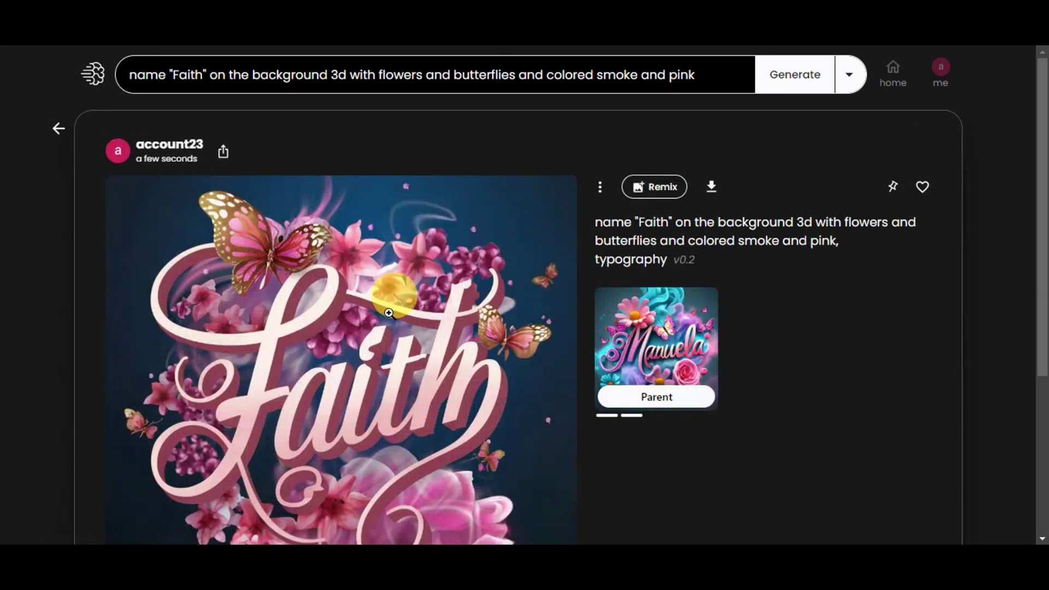
pyautogui.scroll(-3, 389, 313)
pyautogui.scroll(3, 327, 382)
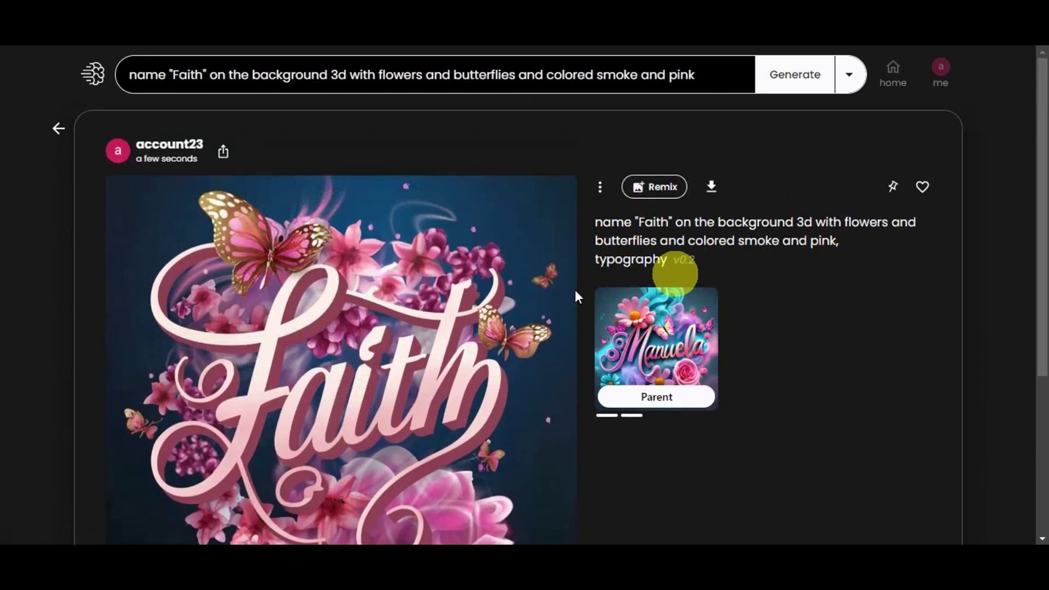
pyautogui.scroll(-2, 433, 362)
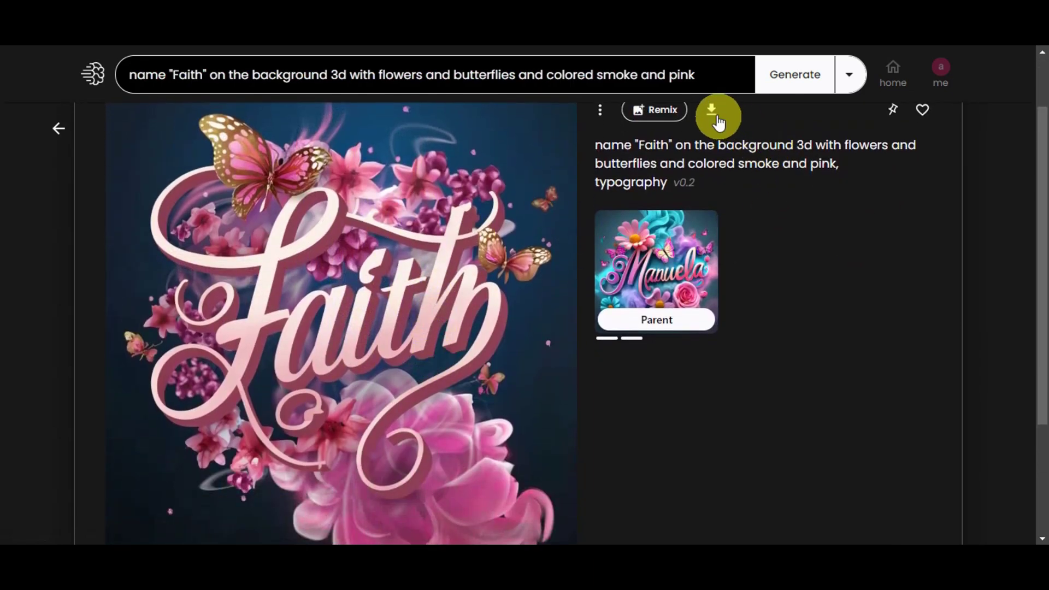
pyautogui.click(982, 167)
pyautogui.scroll(-3, 928, 263)
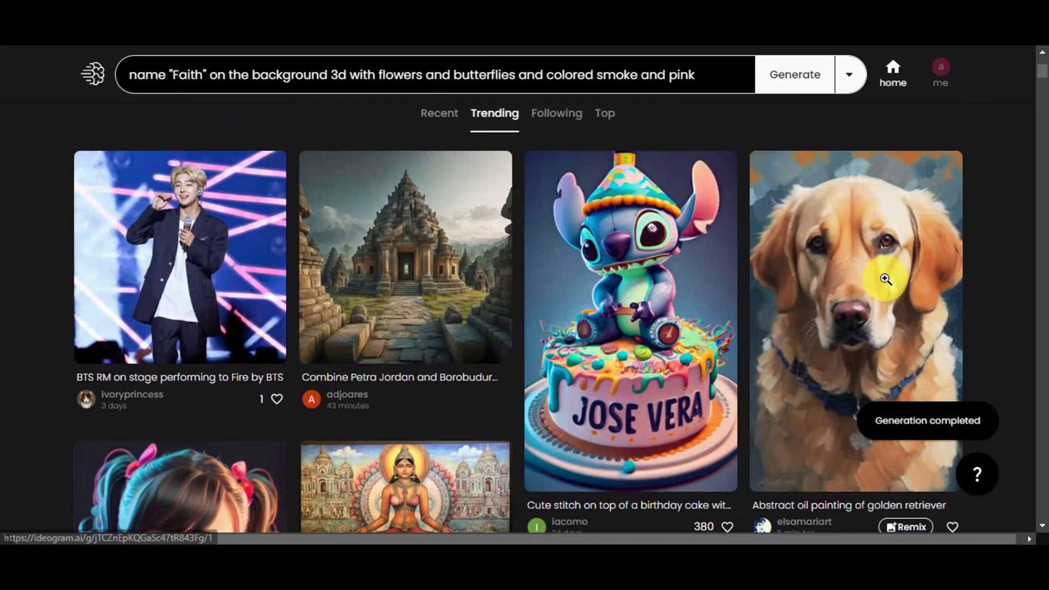
pyautogui.scroll(4, 819, 287)
pyautogui.scroll(-3, 400, 224)
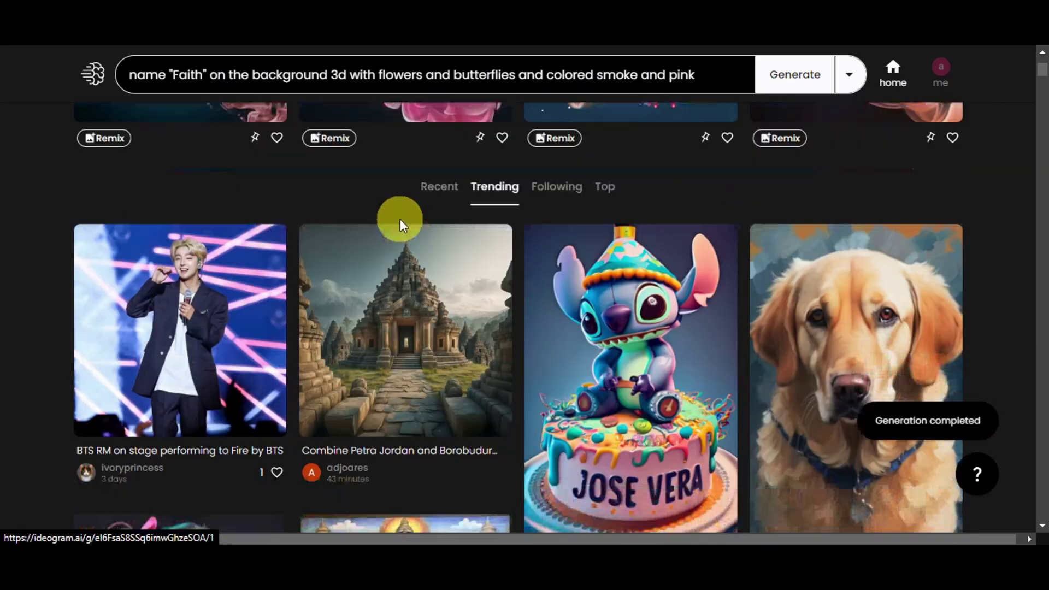
pyautogui.scroll(-20, 400, 224)
pyautogui.scroll(-5, 403, 227)
pyautogui.scroll(20, 470, 289)
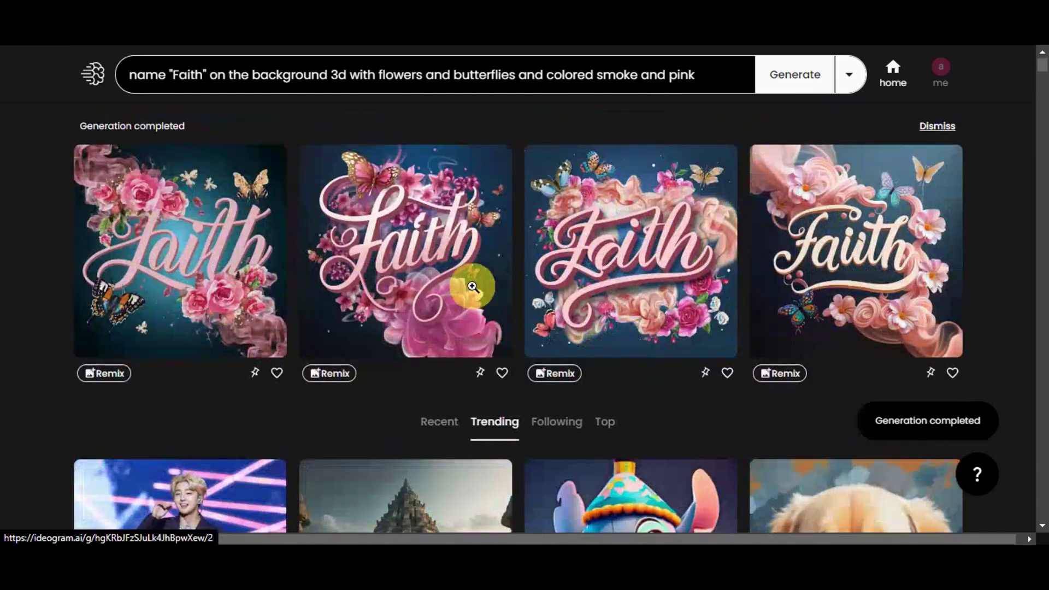
# Replace the prompt with 'text "Never Give Up" in flowers and butterflies' and remove the "Manuela" reference image
pyautogui.click(372, 71)
pyautogui.moveTo(704, 77); pyautogui.dragTo(108, 90)
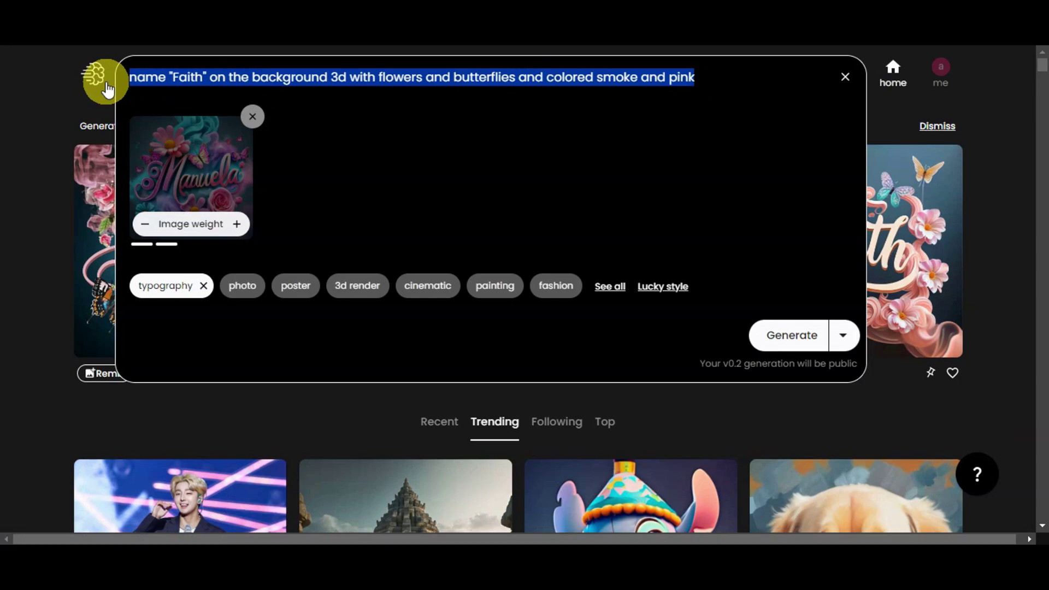
pyautogui.press('BackSpace')
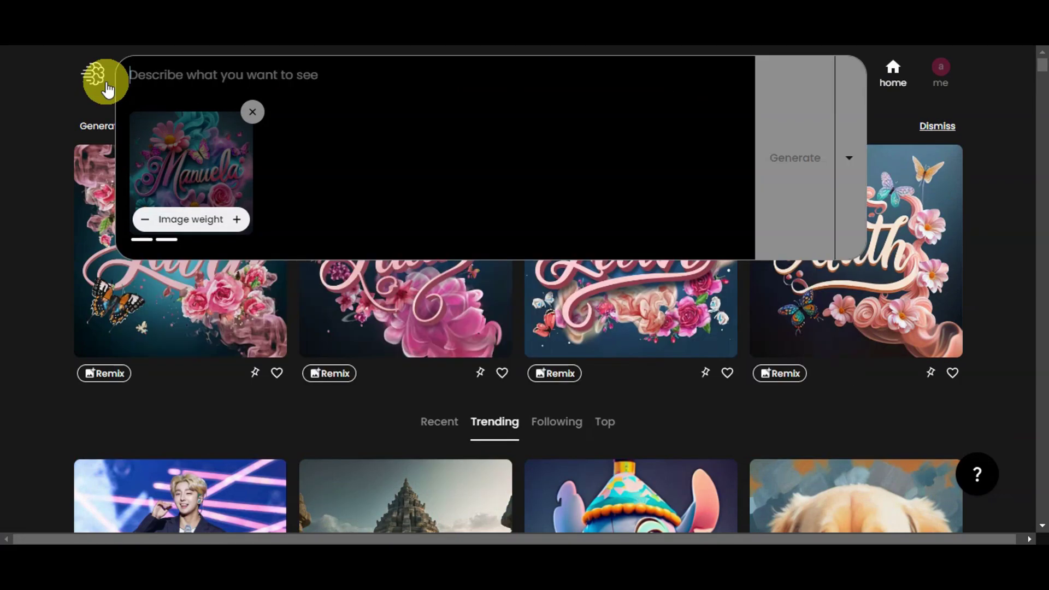
pyautogui.write('Never Give Up')
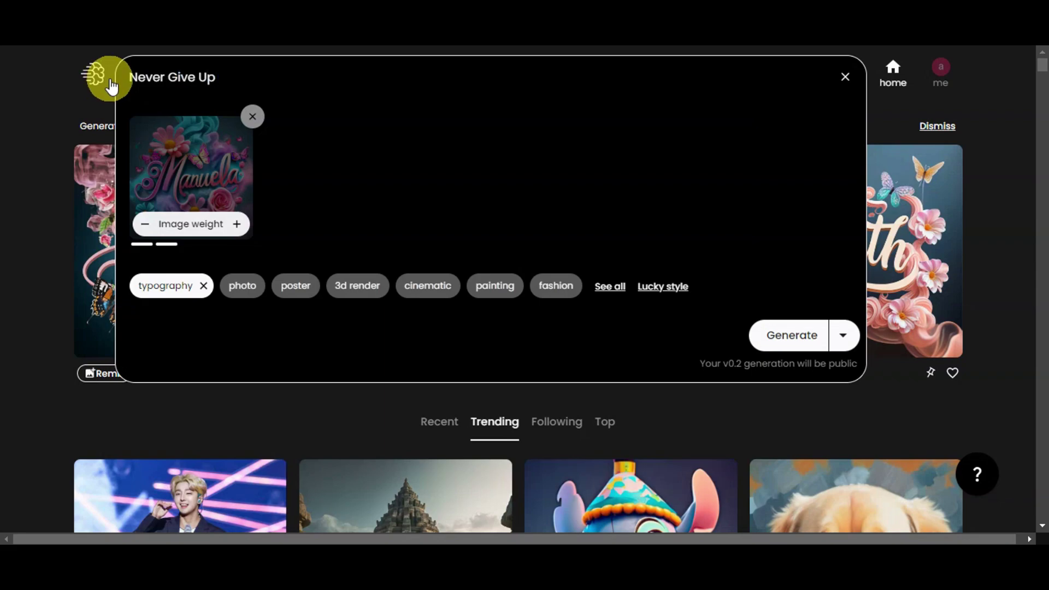
pyautogui.click(136, 82)
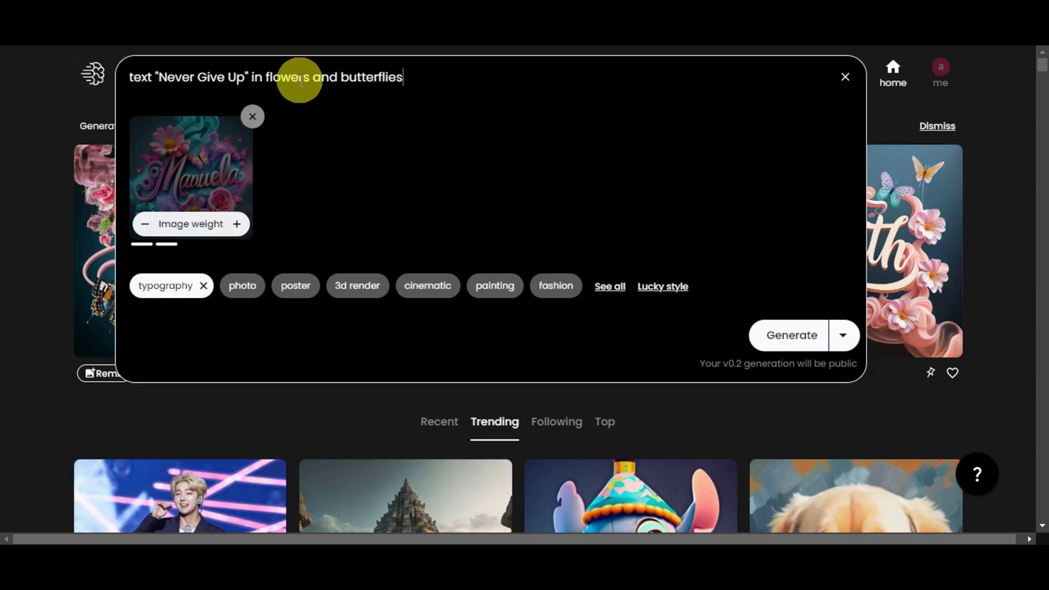
pyautogui.click(255, 122)
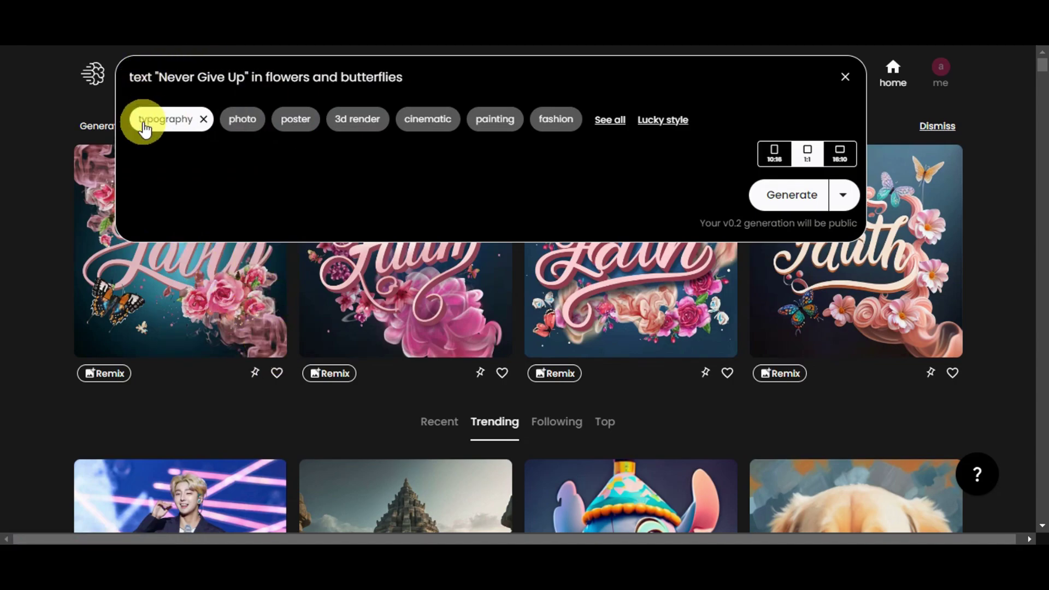
# Add the poster style alongside typography and generate the "Never Give Up" images with model version v0.2
pyautogui.click(297, 127)
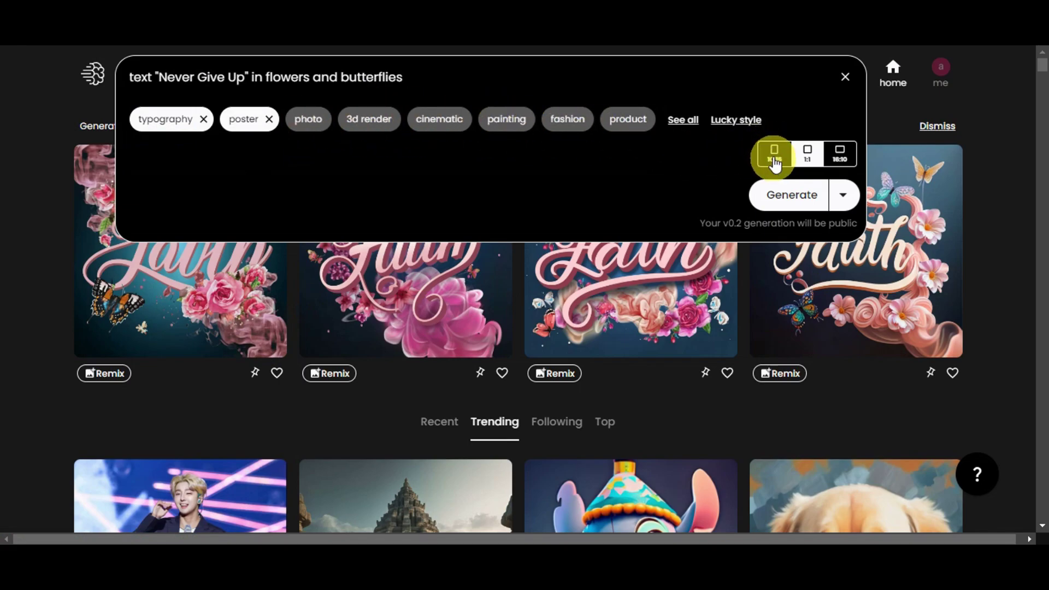
pyautogui.click(842, 157)
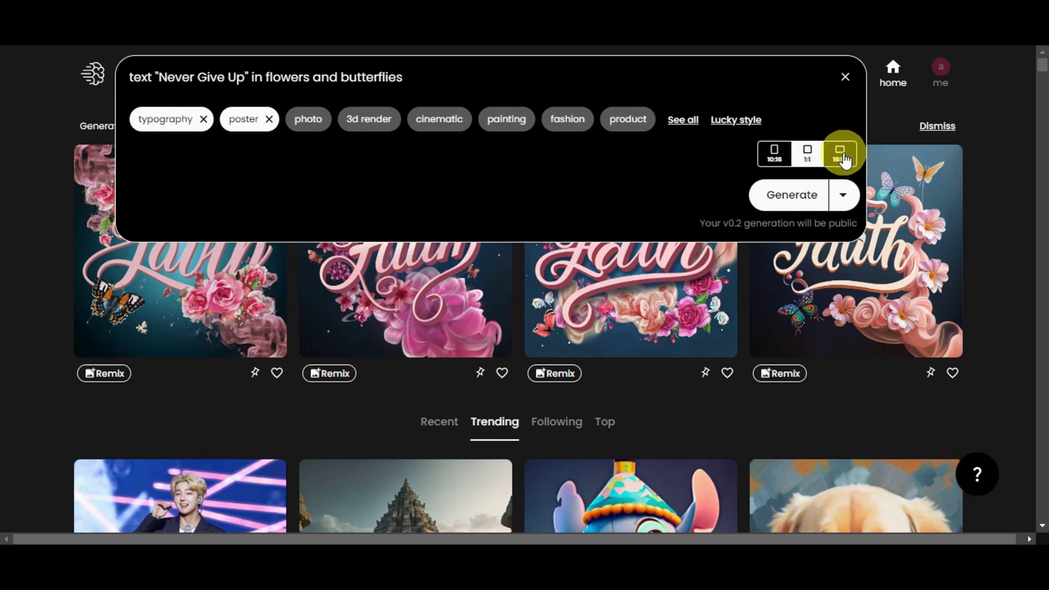
pyautogui.click(845, 198)
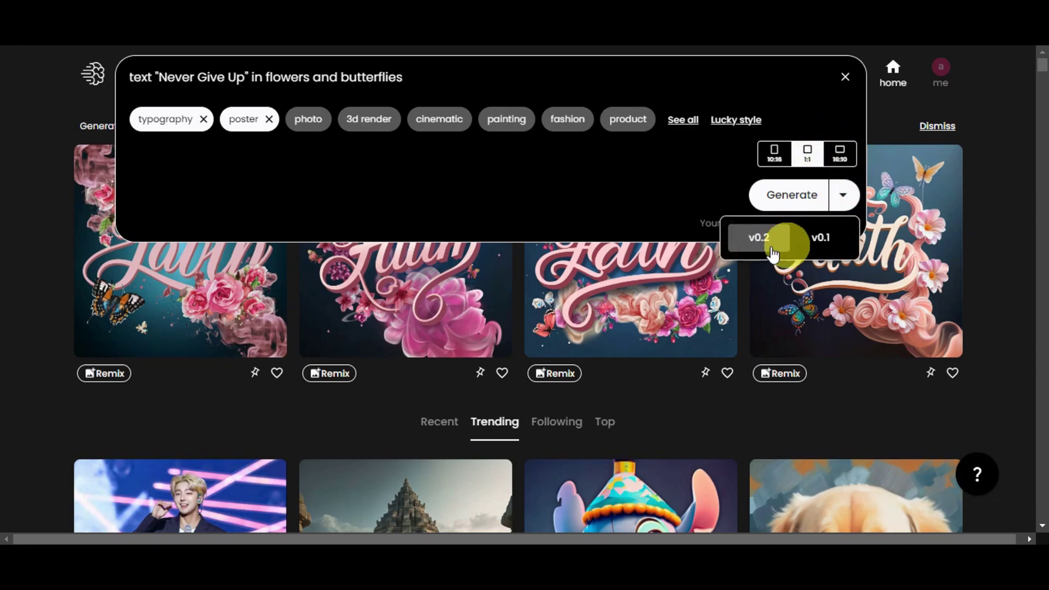
pyautogui.click(781, 239)
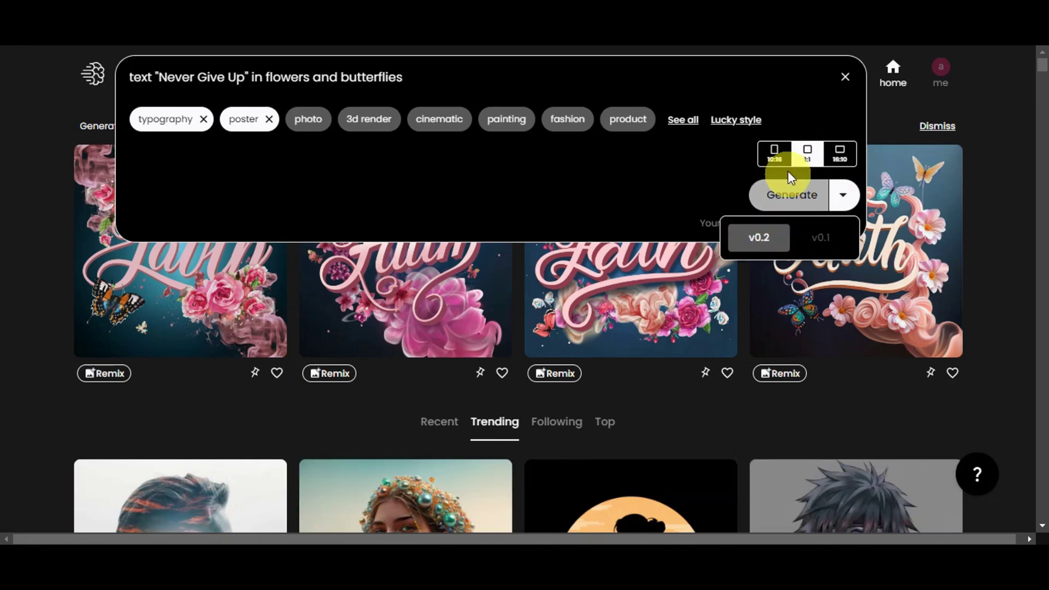
pyautogui.click(781, 194)
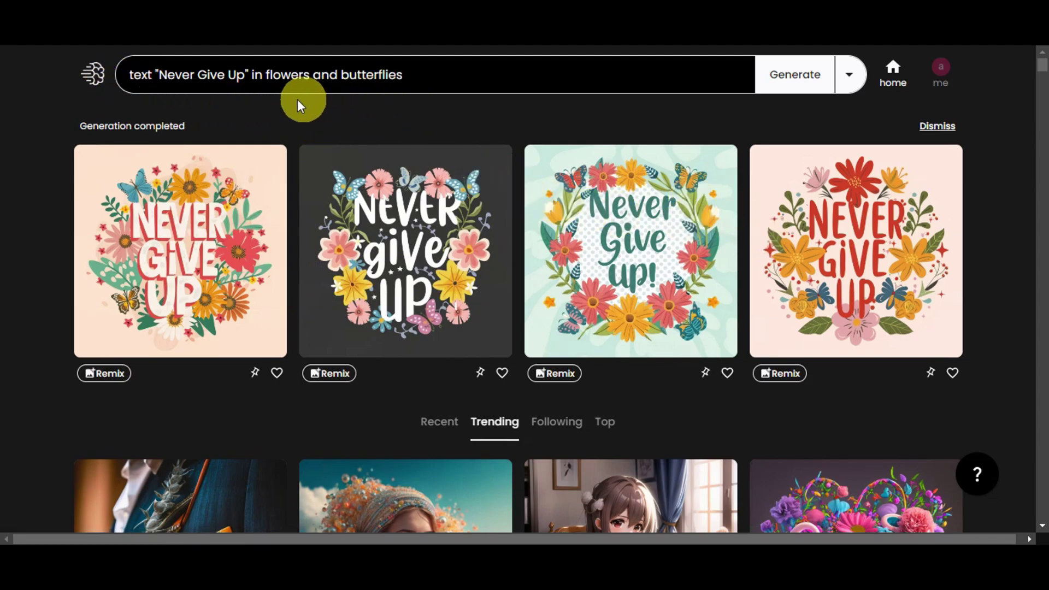
# Add "logo" to the end of the prompt, add the vibrant style, and generate a new set of images
pyautogui.scroll(-3, 488, 261)
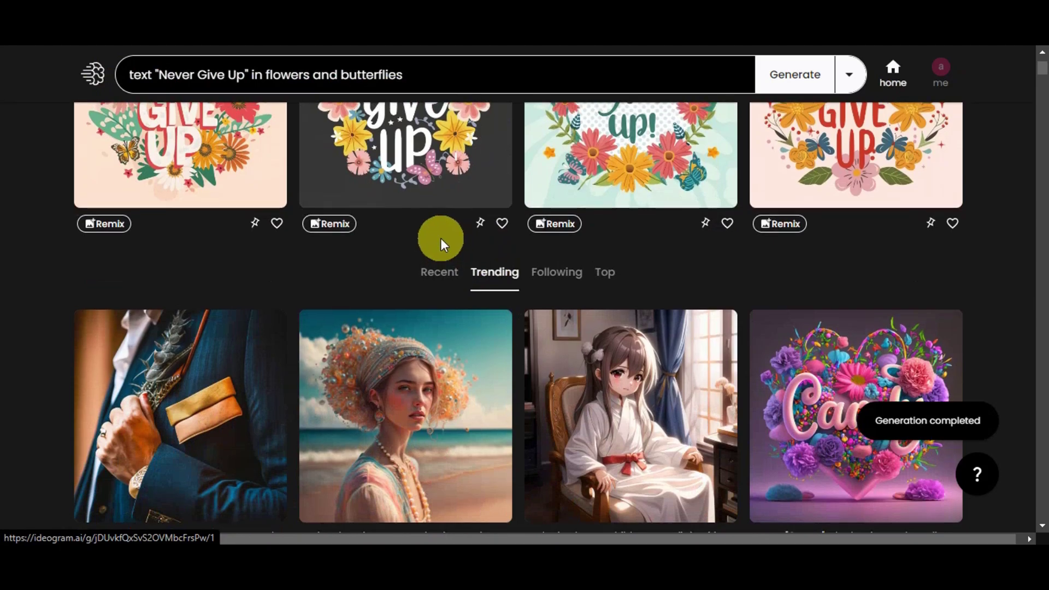
pyautogui.scroll(3, 440, 235)
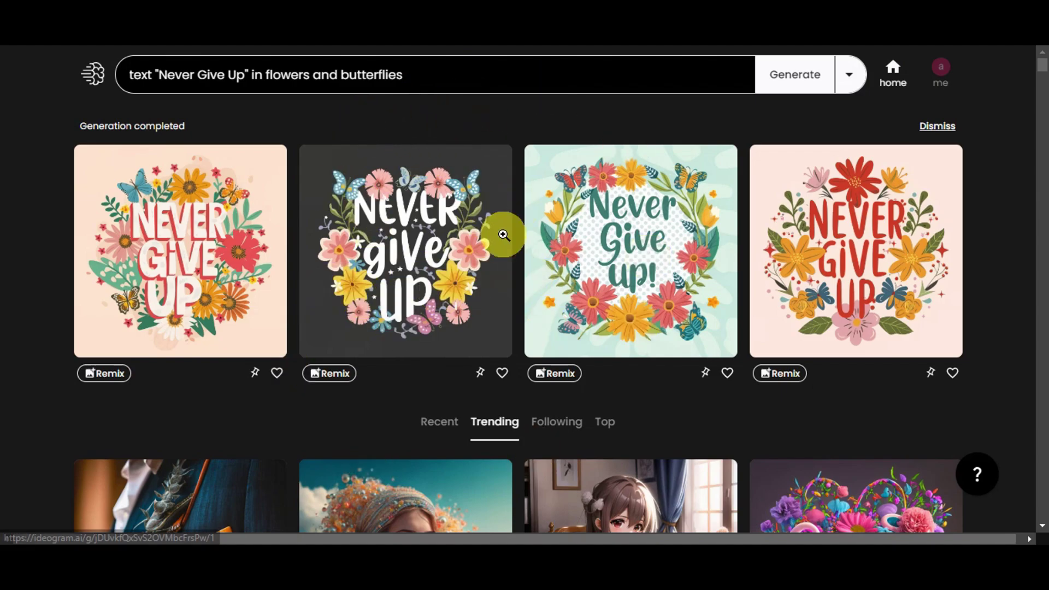
pyautogui.click(408, 76)
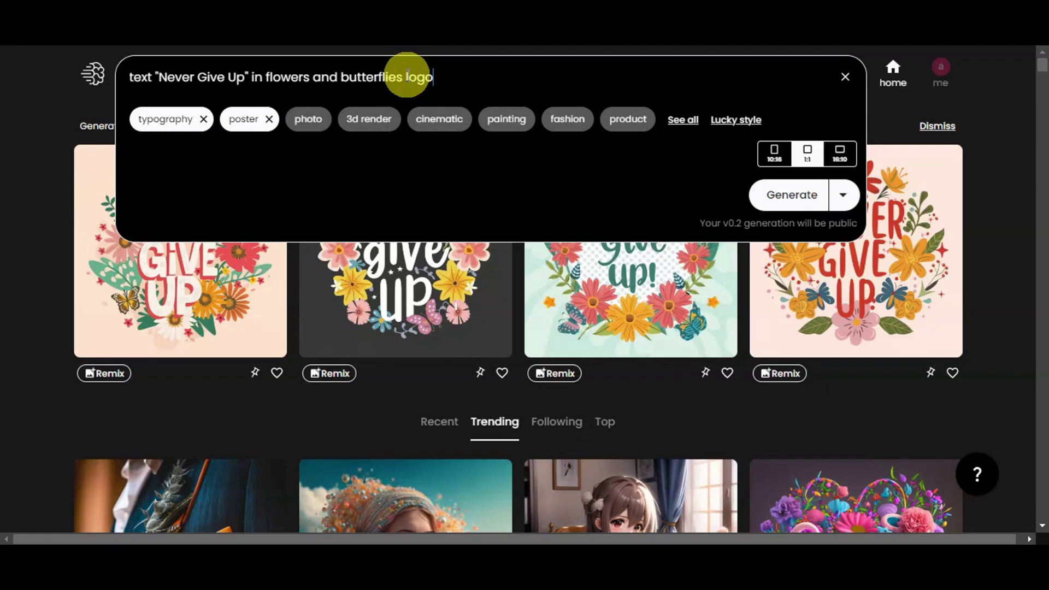
pyautogui.click(682, 122)
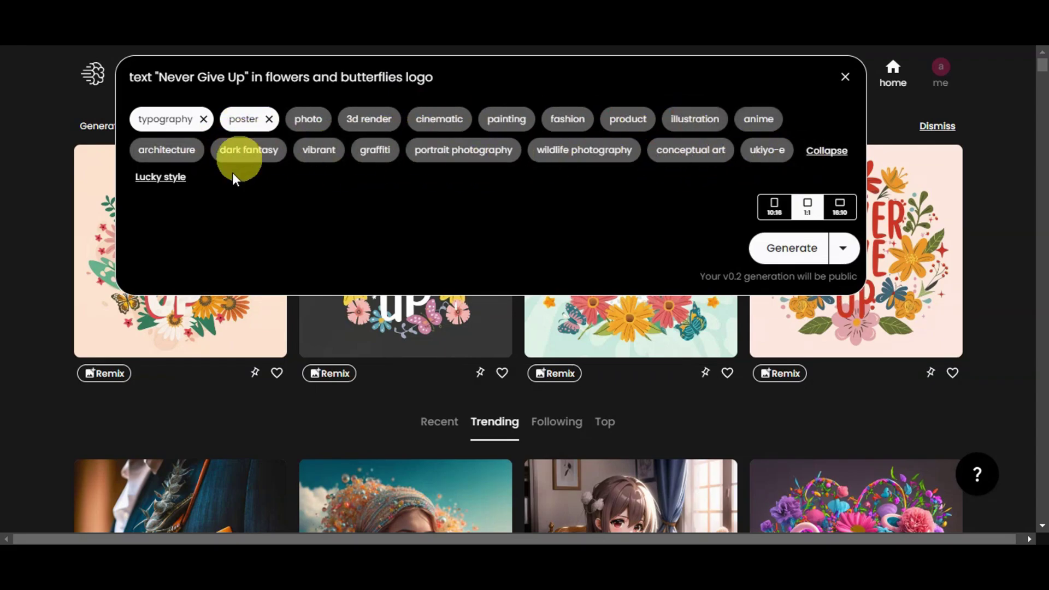
pyautogui.click(312, 151)
pyautogui.click(785, 253)
pyautogui.click(772, 251)
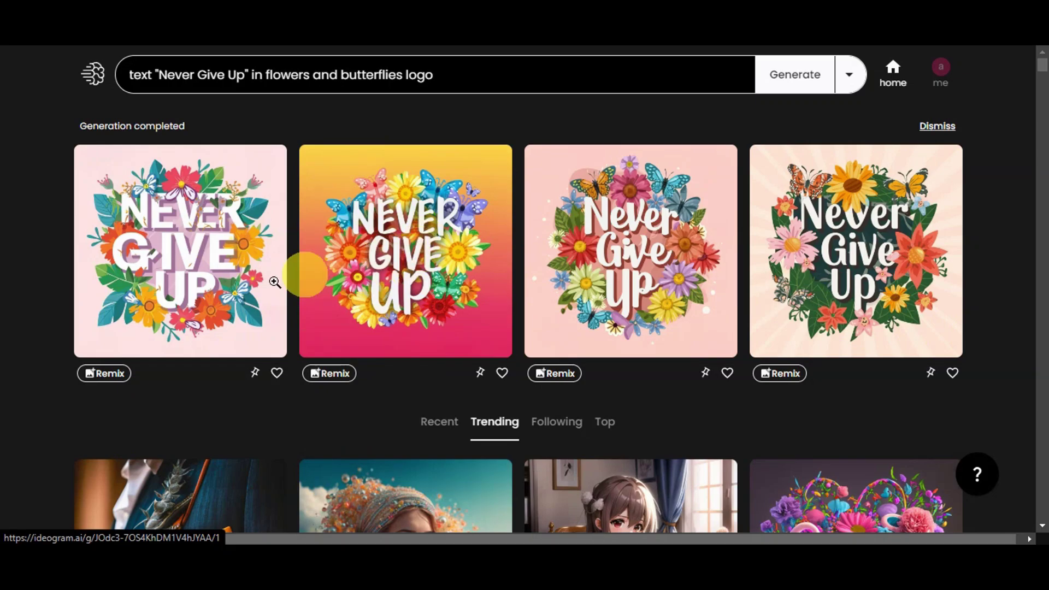
# Open the first generated "Never Give Up" logo image, with white lettering on a light pink background, and examine it
pyautogui.click(195, 275)
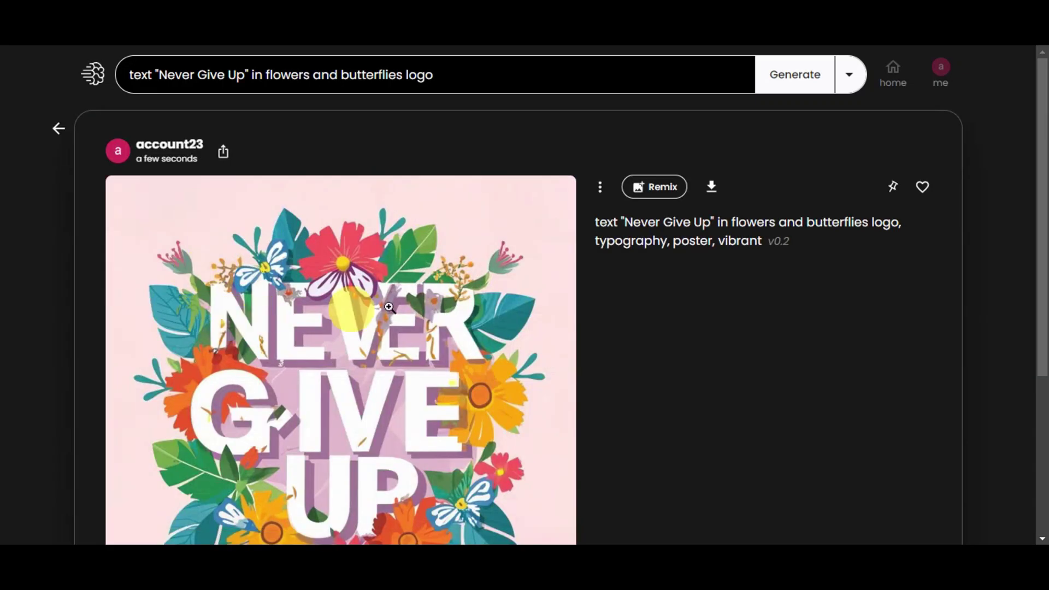
pyautogui.scroll(-2, 442, 336)
pyautogui.scroll(2, 686, 240)
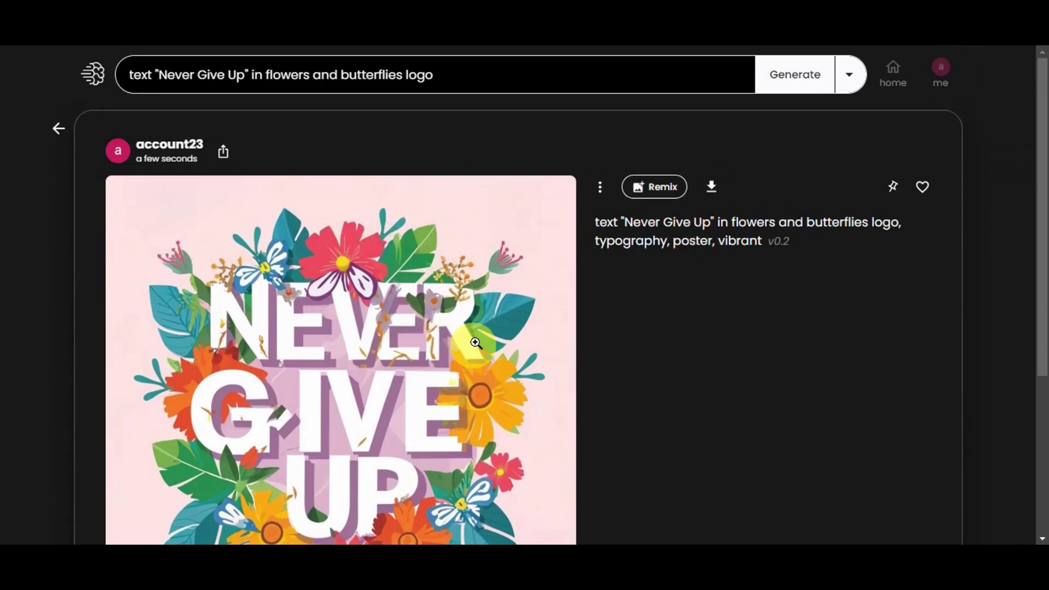
pyautogui.scroll(-1, 470, 344)
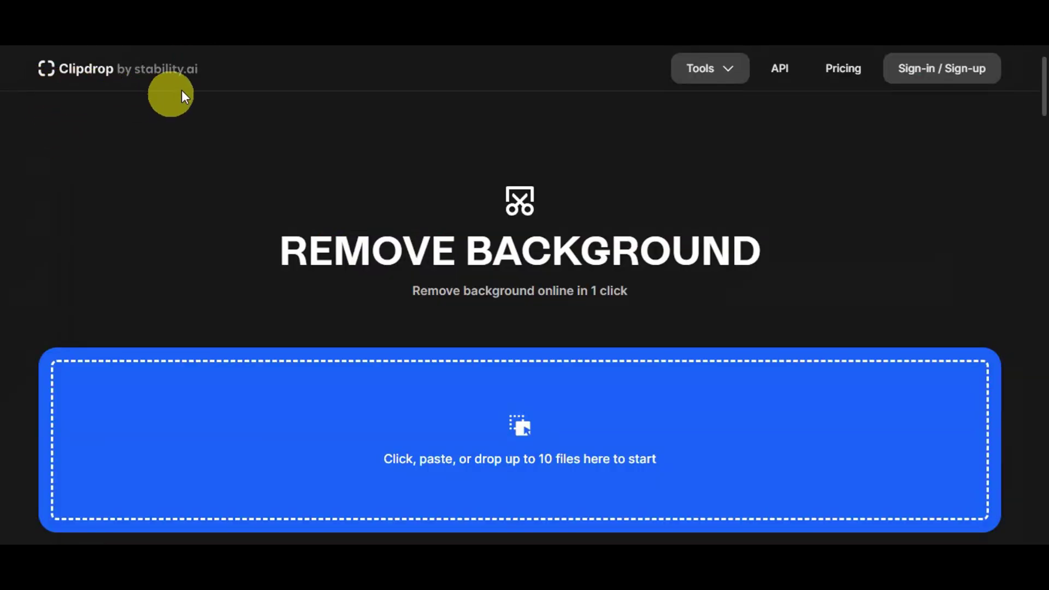
# Upload the downloaded "Never Give Up" image from the recent downloads to Clipdrop's background remover
pyautogui.click(950, 44)
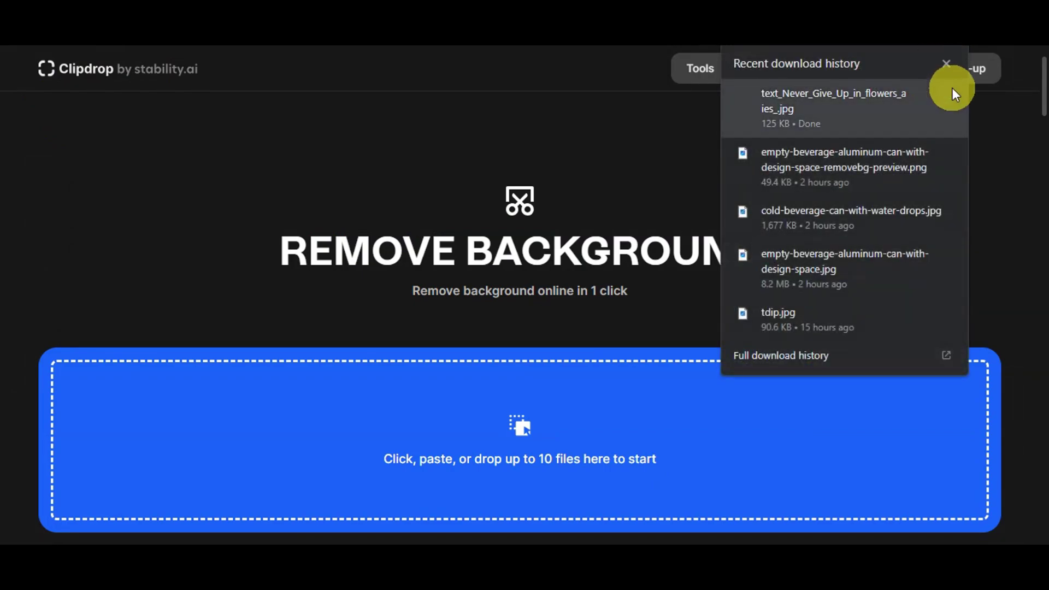
pyautogui.moveTo(933, 93); pyautogui.dragTo(968, 55)
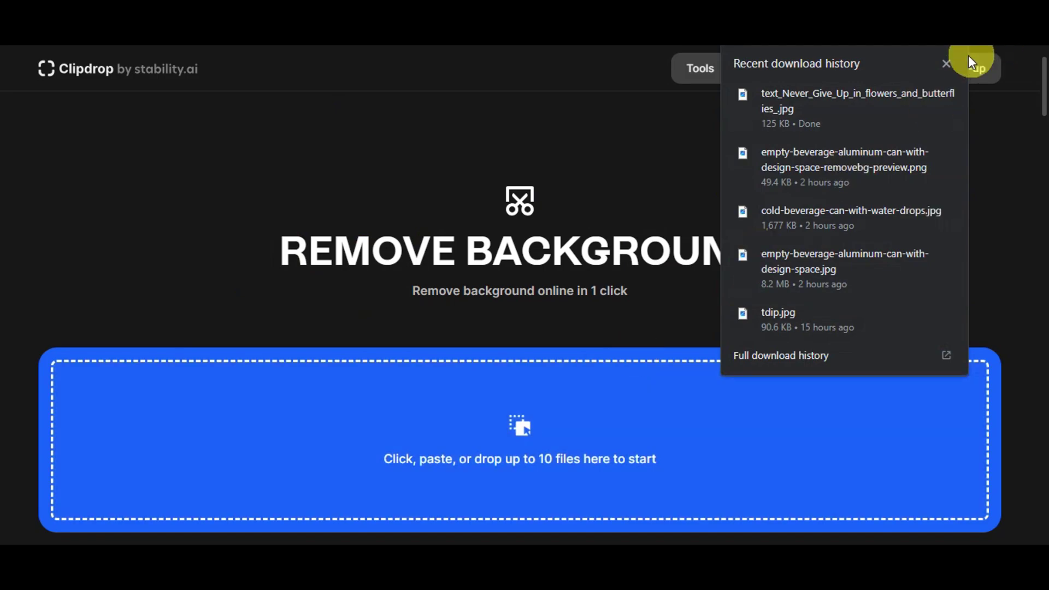
pyautogui.click(948, 64)
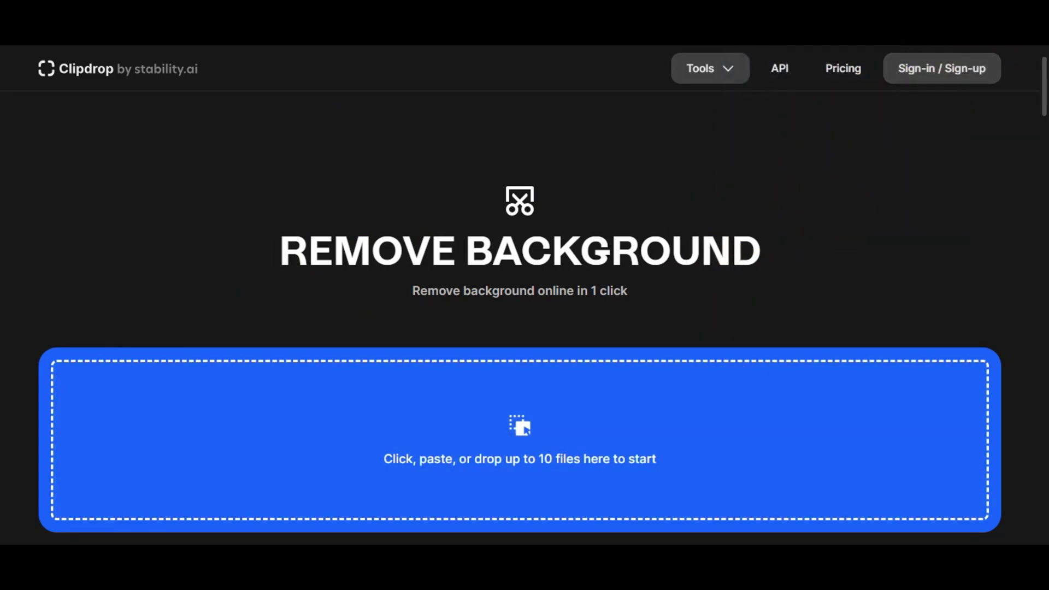
pyautogui.moveTo(465, 408); pyautogui.dragTo(433, 413)
pyautogui.scroll(-3, 492, 306)
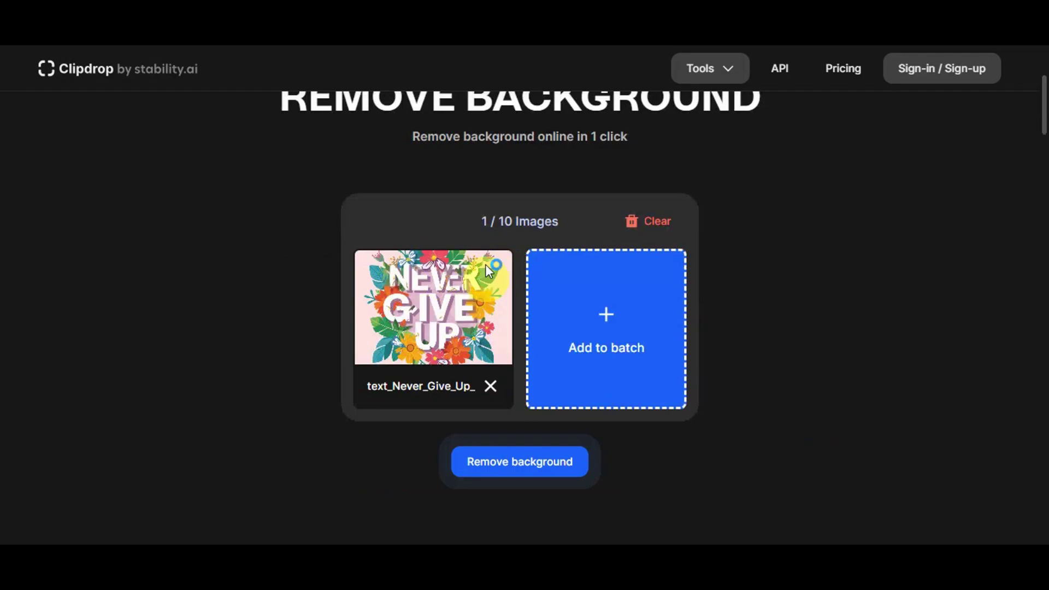
# Remove the background from the uploaded "Never Give Up" image and inspect the cutout
pyautogui.click(535, 355)
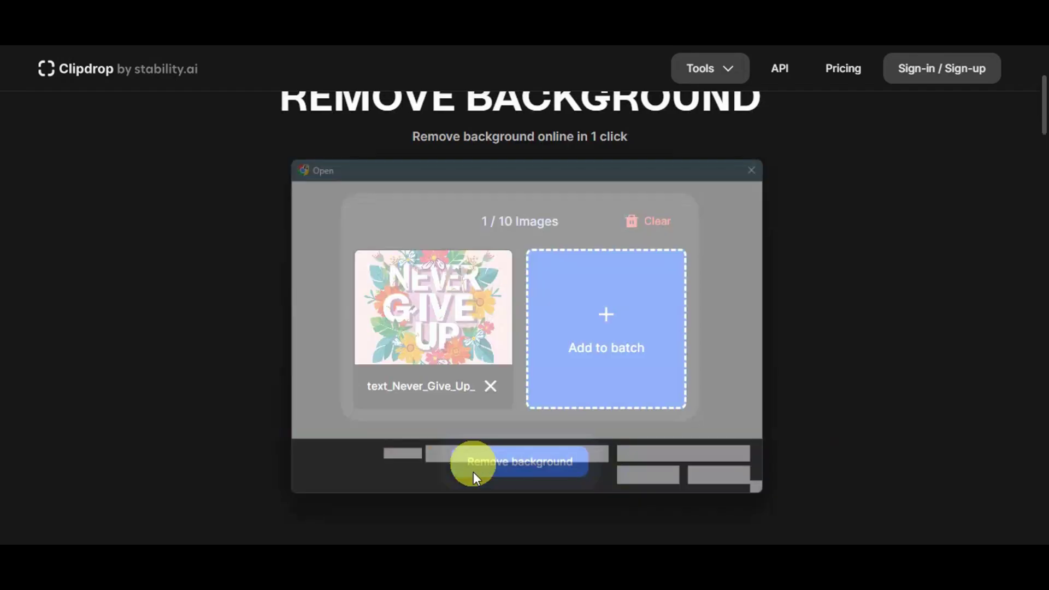
pyautogui.click(775, 157)
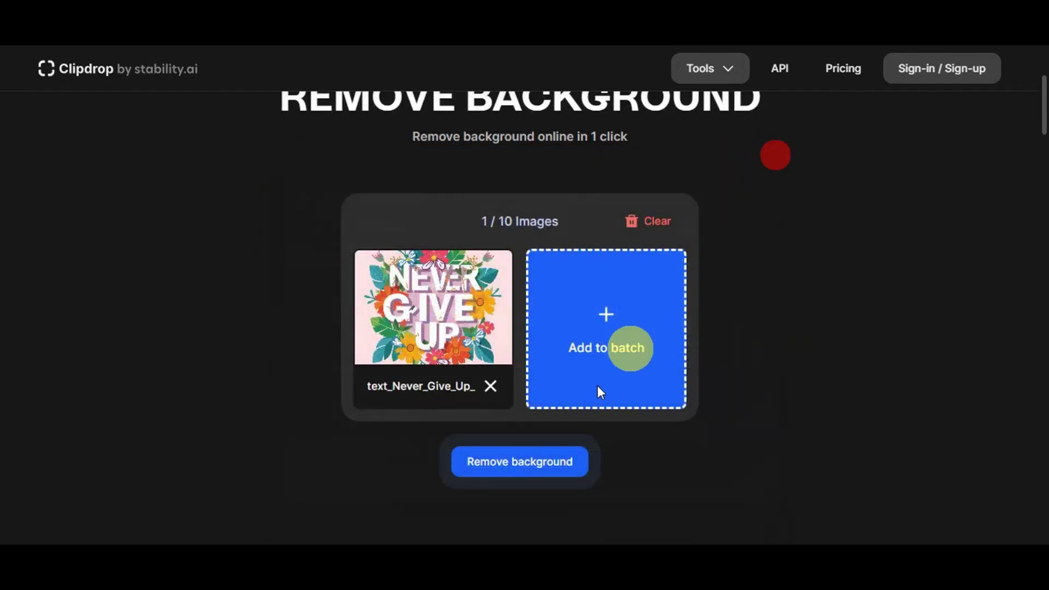
pyautogui.click(533, 468)
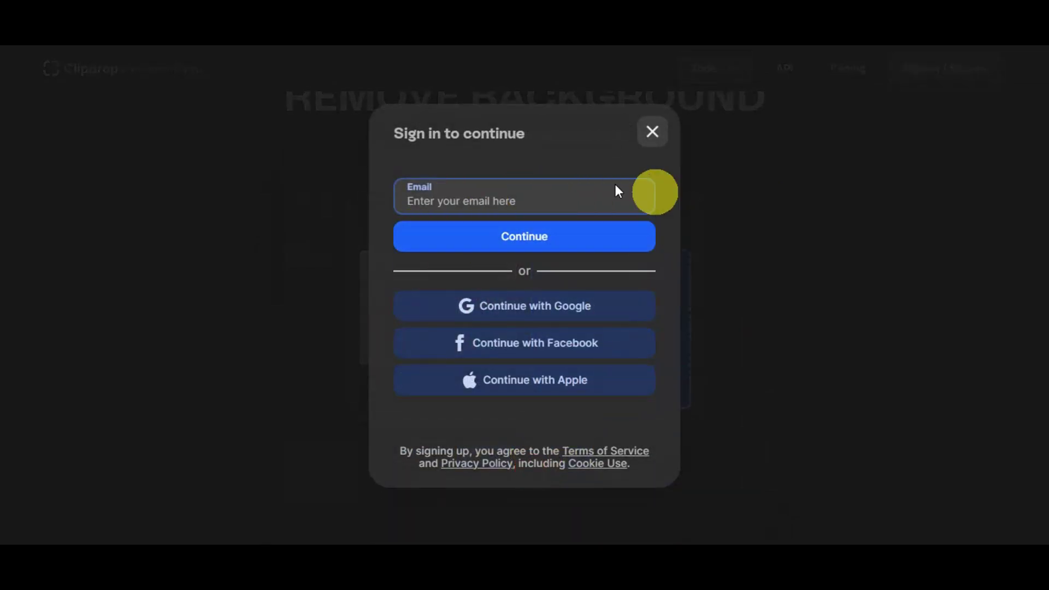
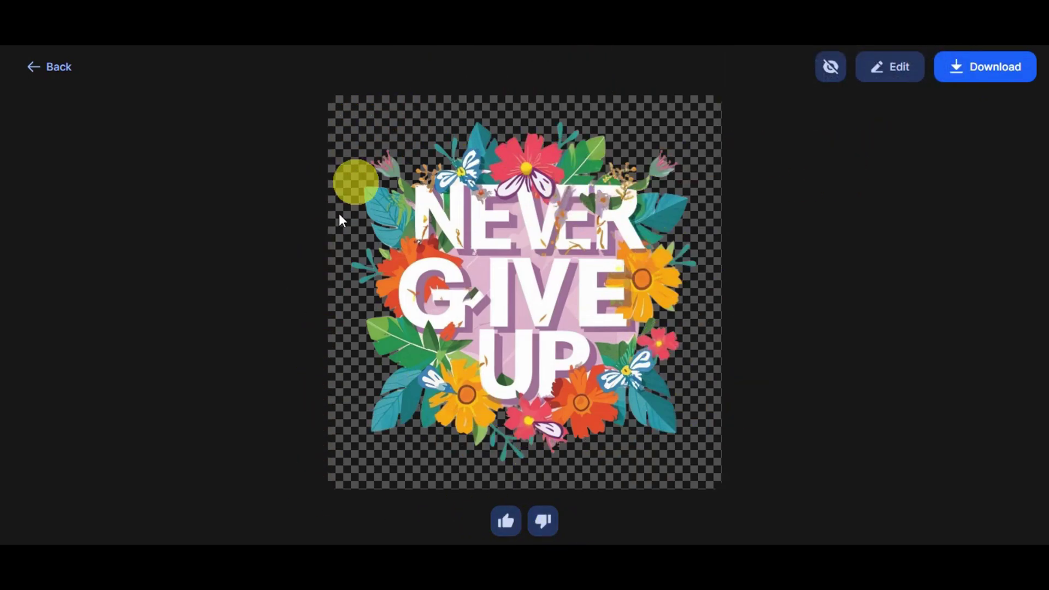
pyautogui.moveTo(506, 280); pyautogui.dragTo(416, 257)
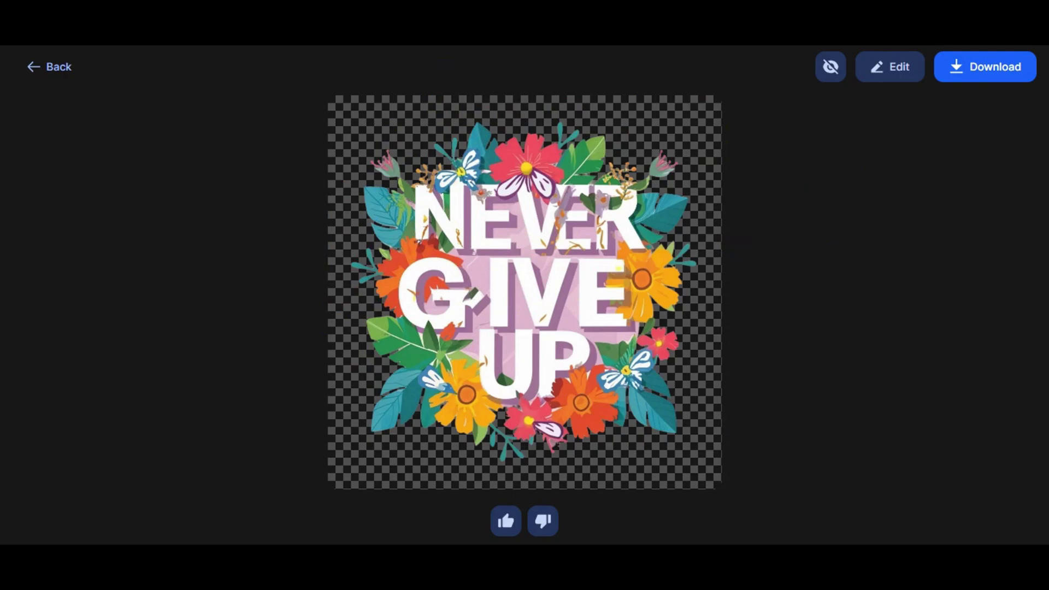
# Switch to Vectorizer.AI and upload the background-removed "Never Give Up" PNG for vectorizing
pyautogui.click(415, 21)
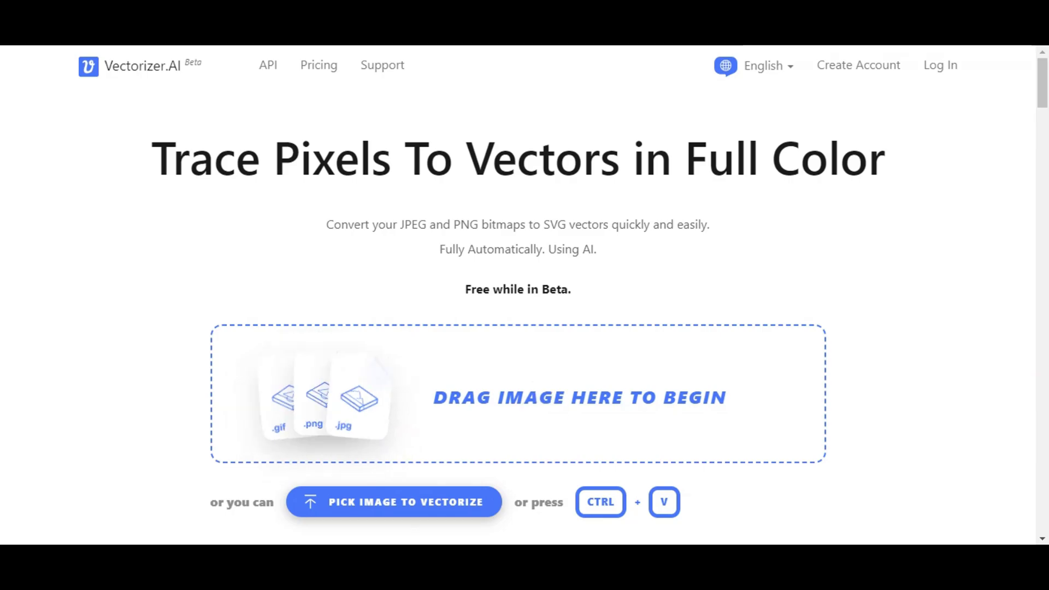
pyautogui.moveTo(263, 394); pyautogui.dragTo(440, 402)
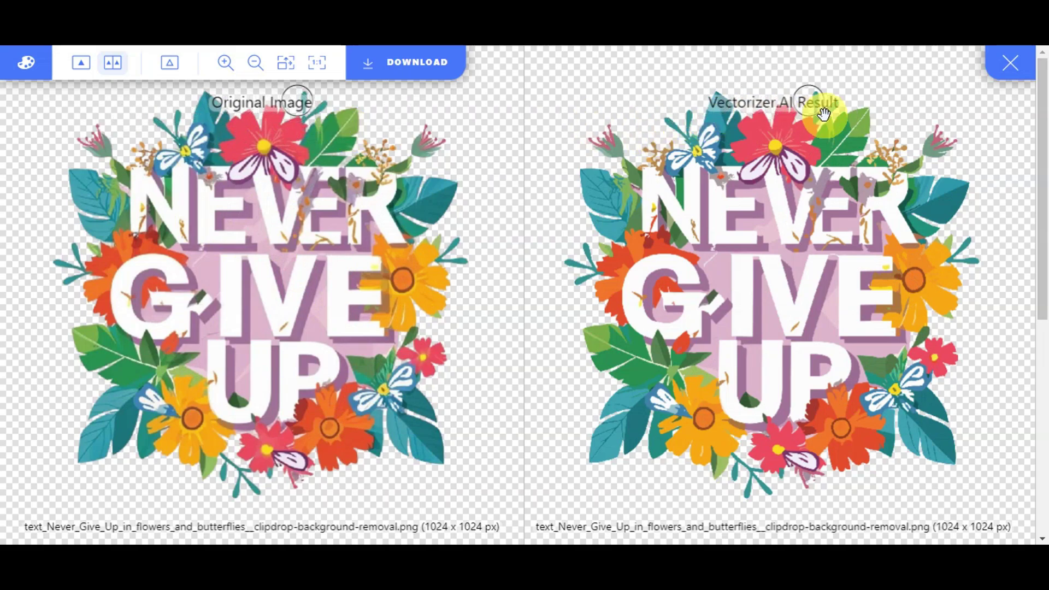
# Compare the original "Never Give Up" image with the vectorized result up close, checking the edges of the lettering, leaves and flowers
pyautogui.scroll(2, 658, 331)
pyautogui.scroll(4, 658, 331)
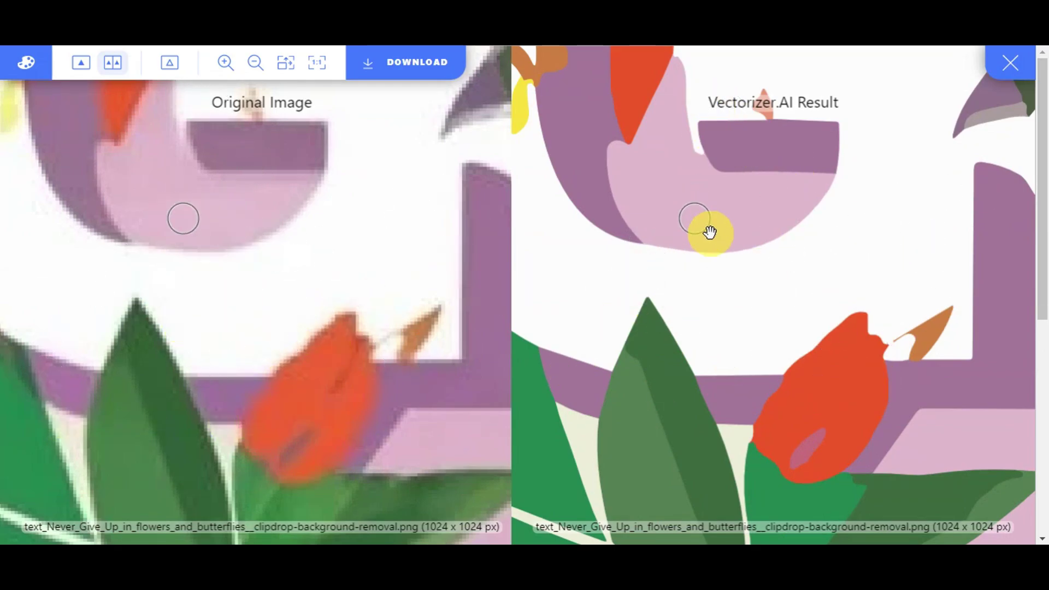
pyautogui.scroll(-5, 695, 219)
pyautogui.scroll(-3, 709, 232)
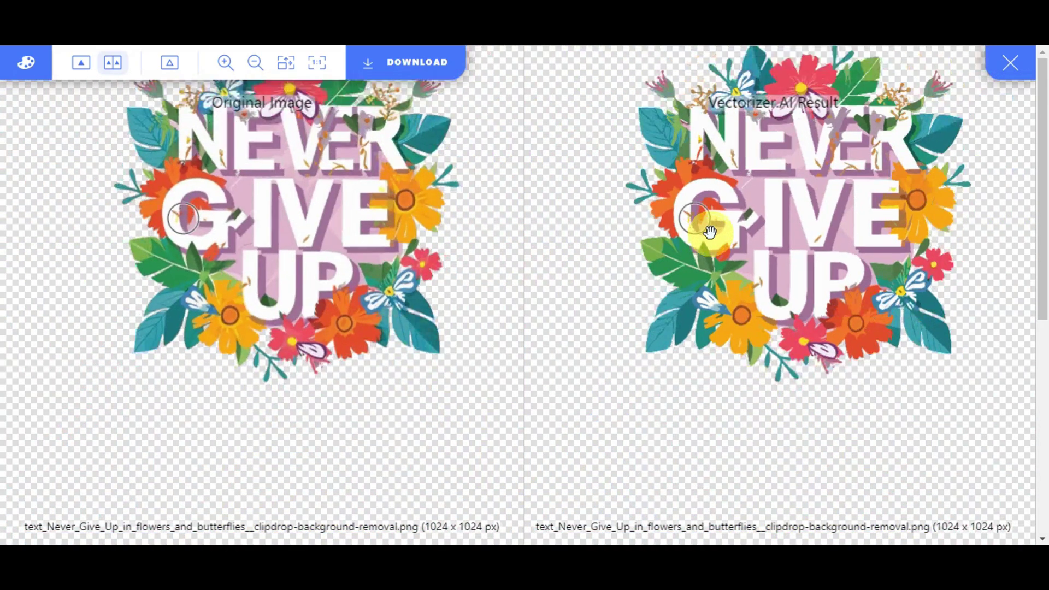
pyautogui.moveTo(557, 215); pyautogui.dragTo(540, 268)
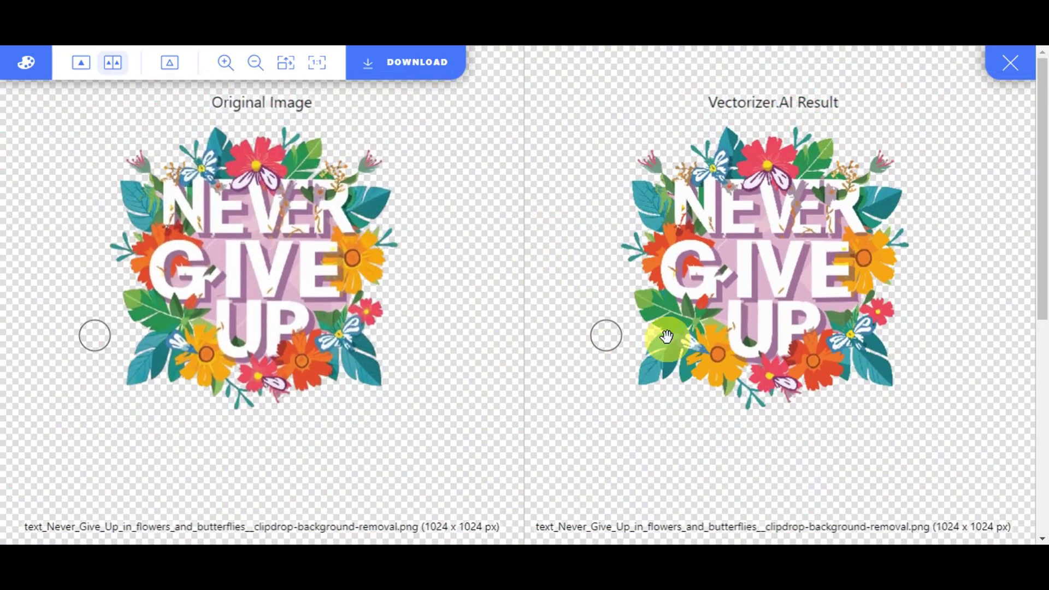
pyautogui.moveTo(607, 334)
pyautogui.mouseDown()
pyautogui.moveTo(615, 355)
pyautogui.moveTo(616, 328)
pyautogui.mouseUp()
pyautogui.scroll(5, 610, 275)
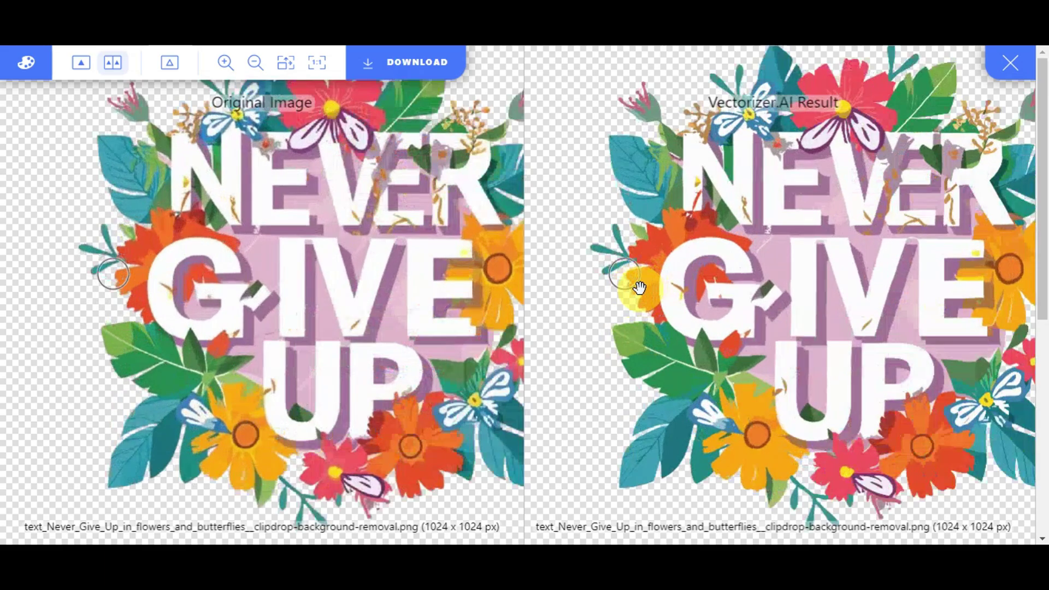
pyautogui.scroll(-4, 636, 281)
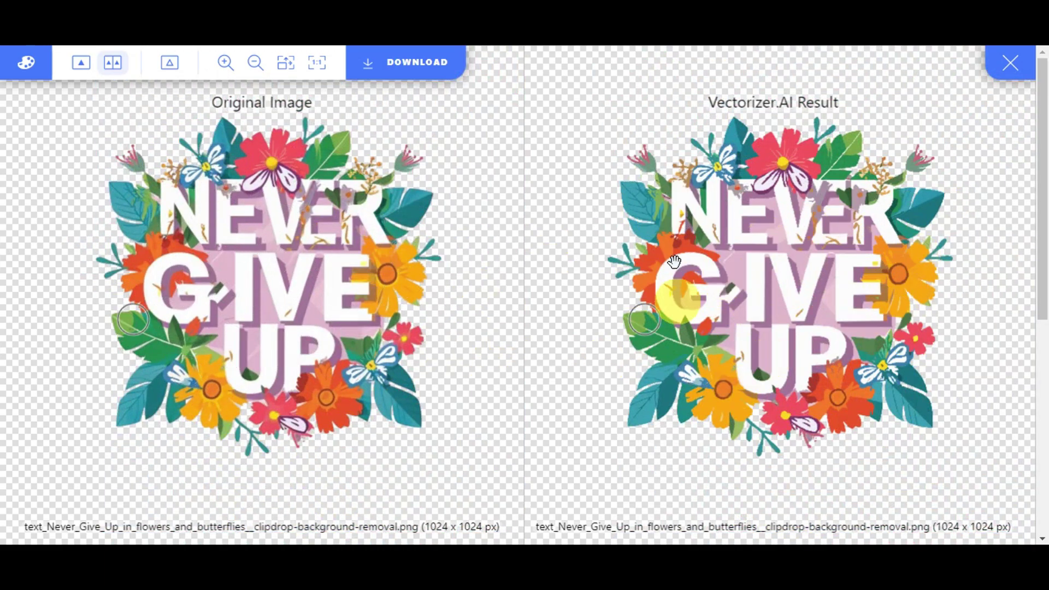
pyautogui.scroll(1, 701, 371)
pyautogui.scroll(2, 702, 370)
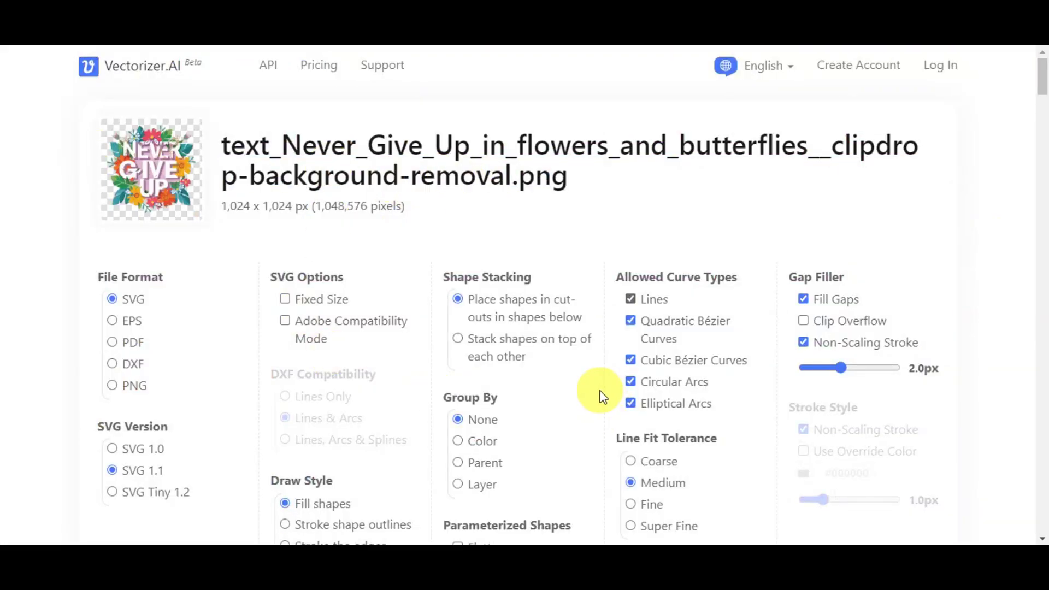
# Download the vectorized "Never Give Up" logo as an SVG 1.1 file with filled shapes and medium line fit tolerance
pyautogui.scroll(-4, 601, 393)
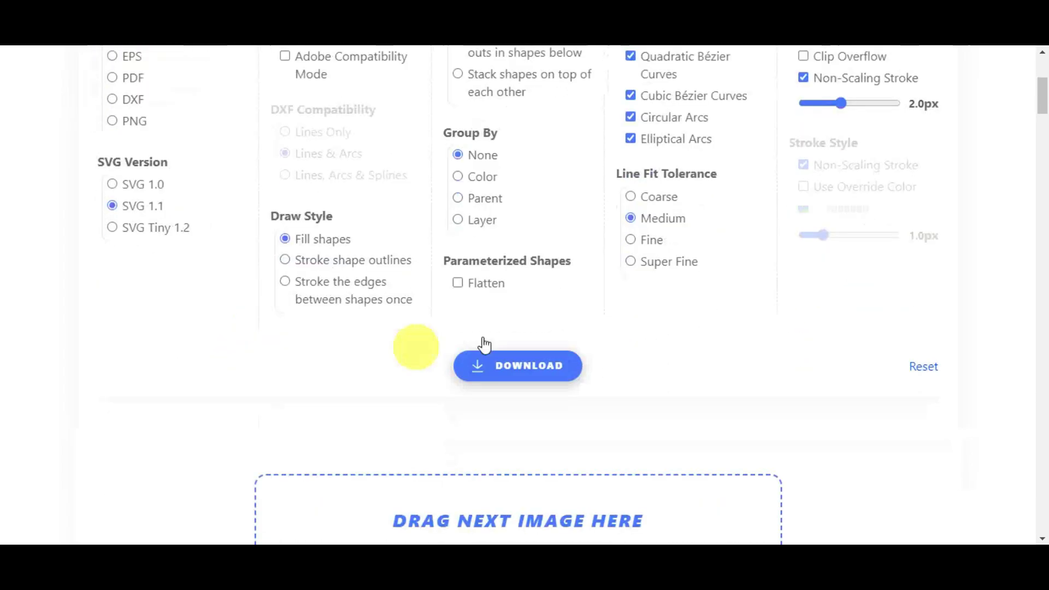
pyautogui.scroll(-1, 484, 344)
pyautogui.click(497, 321)
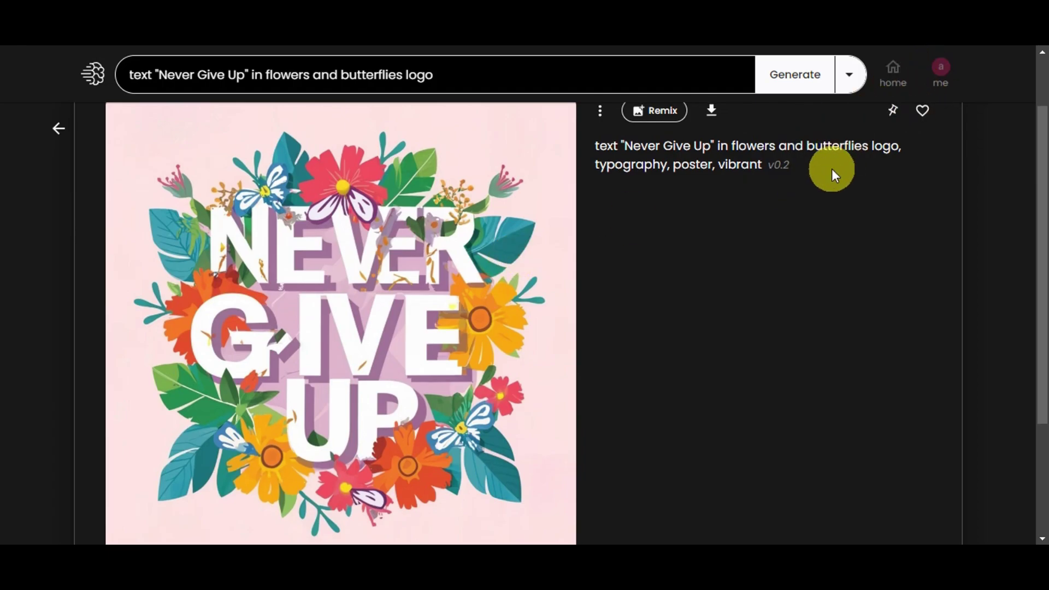
pyautogui.scroll(2, 852, 164)
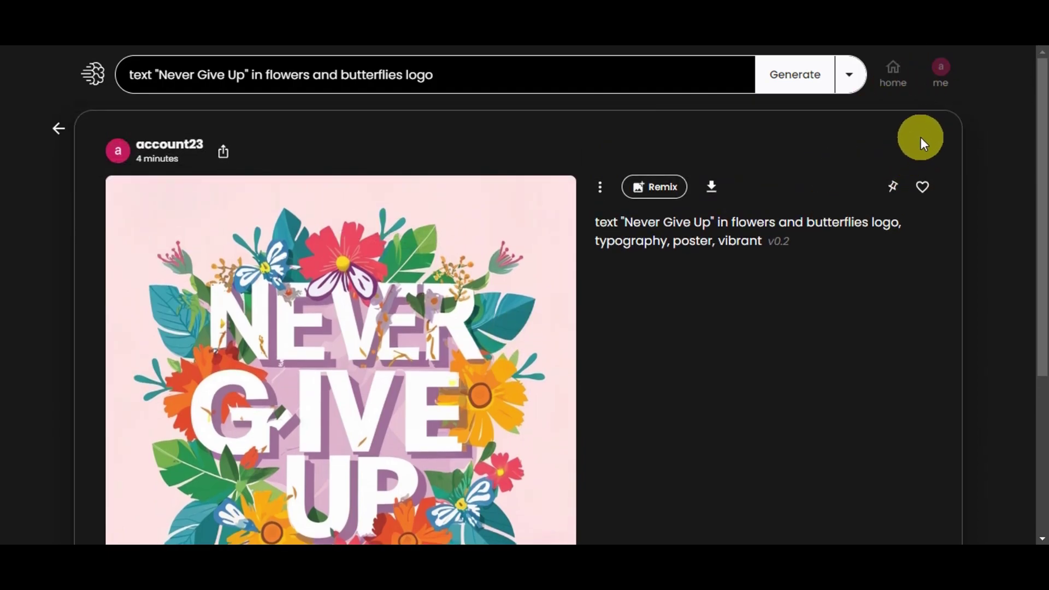